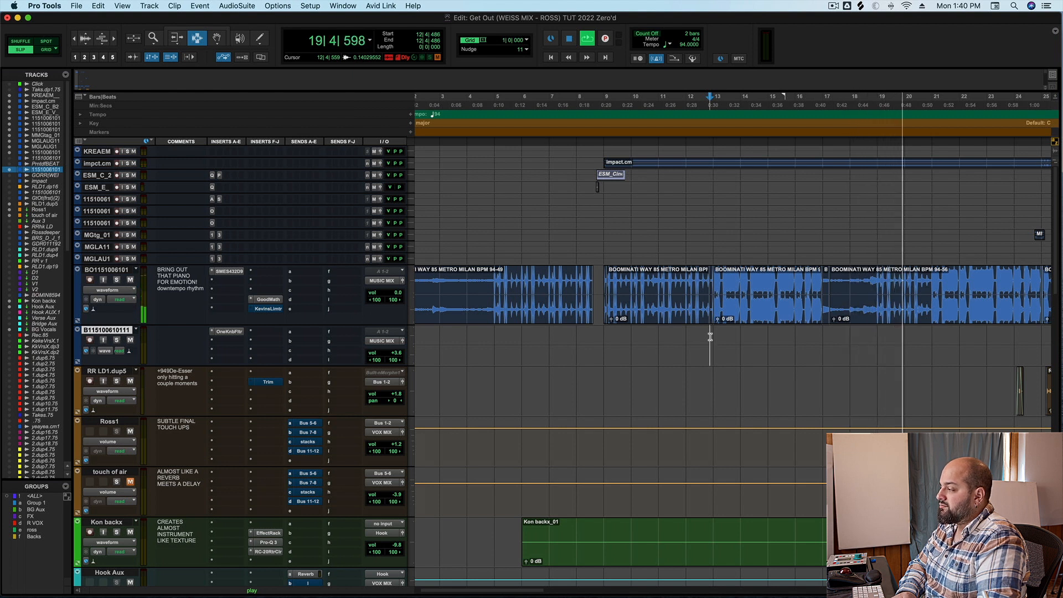
- Stop playback, show the Sontec MES-432D9D equalizer inserted on the beat track, and close it again
{"action": "key", "text": "space"}
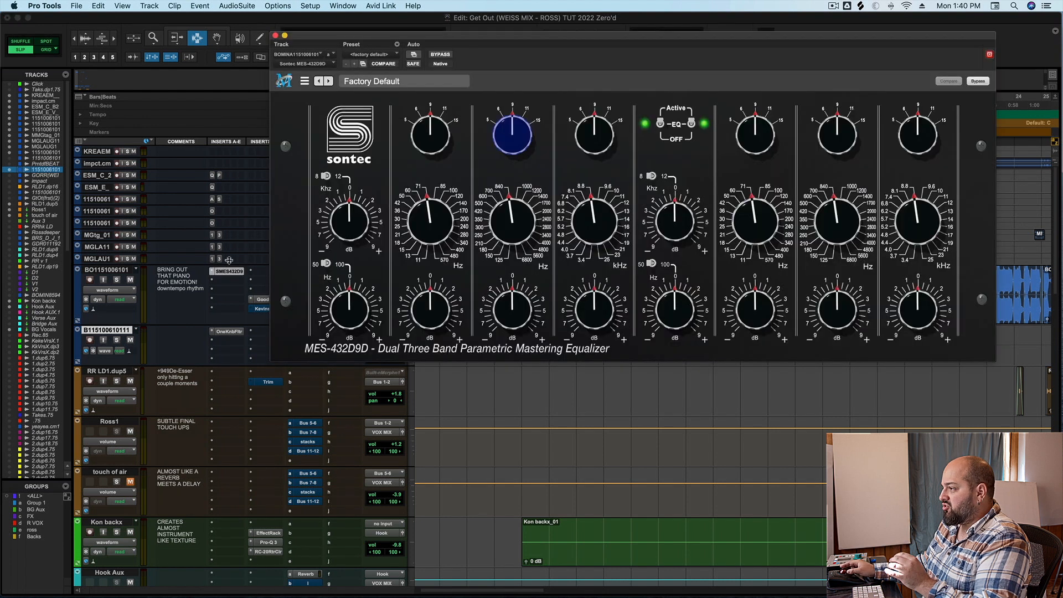
{"action": "left_click", "coordinate": [226, 271]}
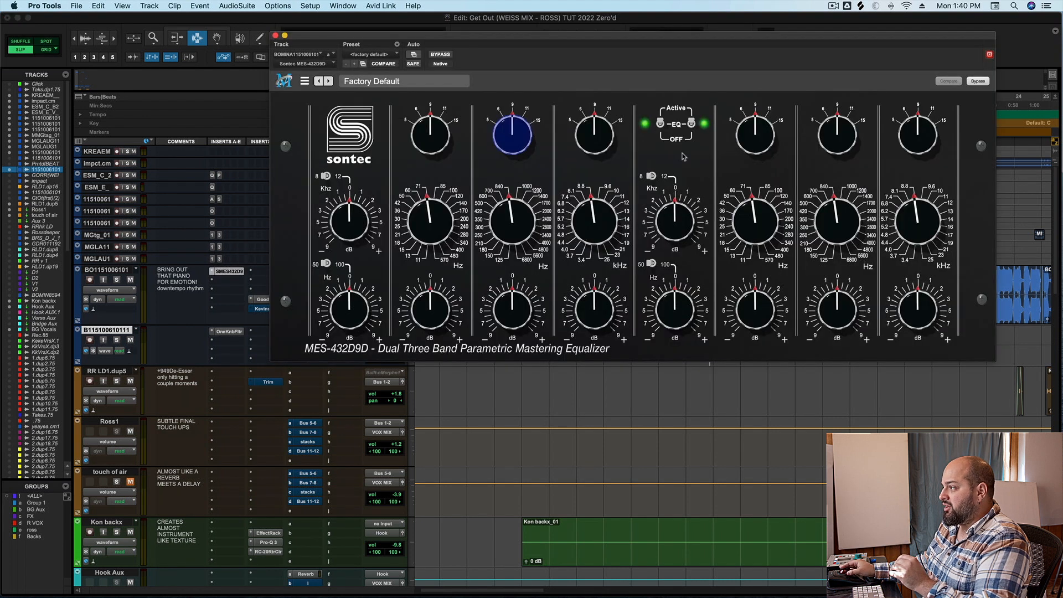
{"action": "left_click_drag", "start_coordinate": [664, 40], "coordinate": [562, 26]}
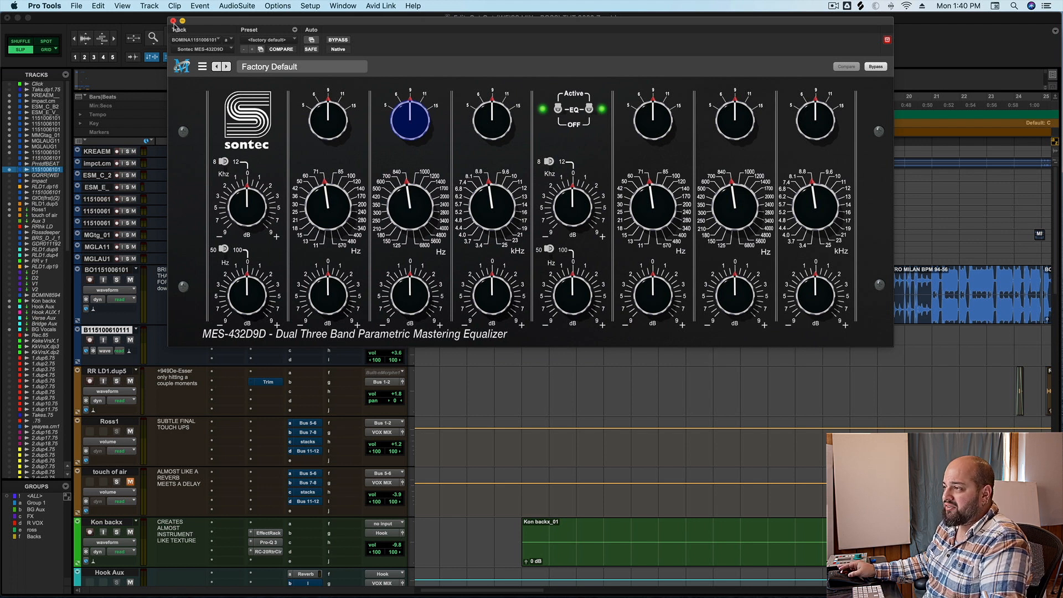
{"action": "left_click", "coordinate": [174, 22]}
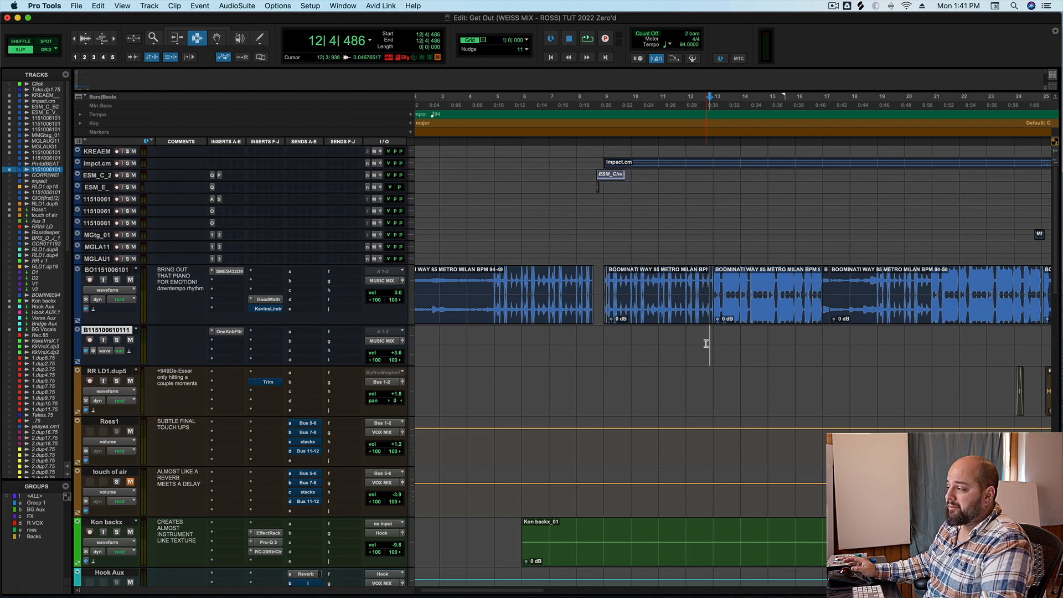
- Audition the beat from just before bar 13 and from just before bar 9, ending with the cursor before bar 13
{"action": "key", "text": "space"}
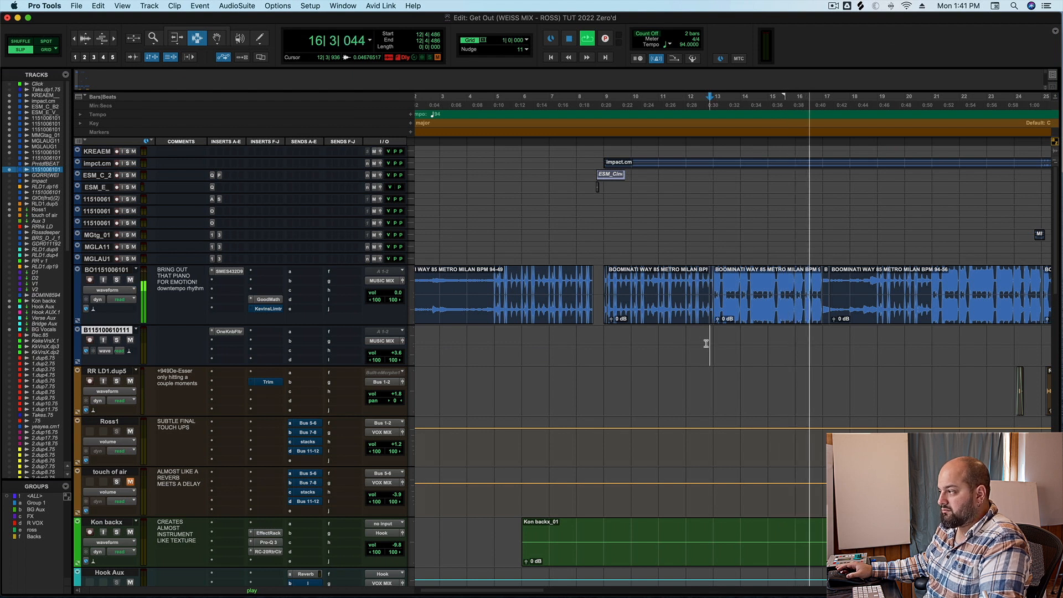
{"action": "key", "text": "space"}
{"action": "left_click", "coordinate": [603, 341]}
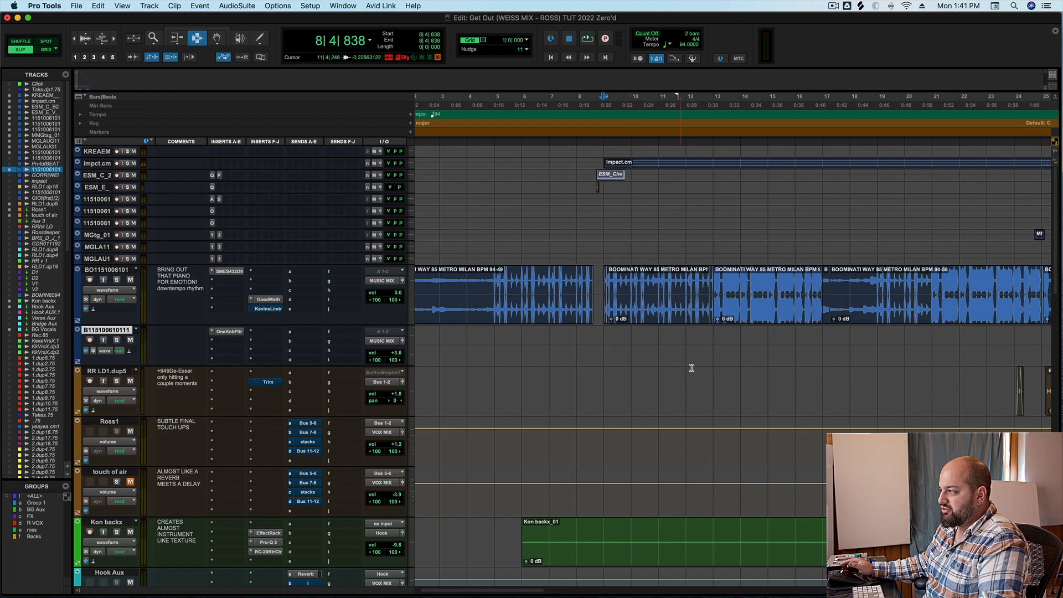
{"action": "key", "text": "space"}
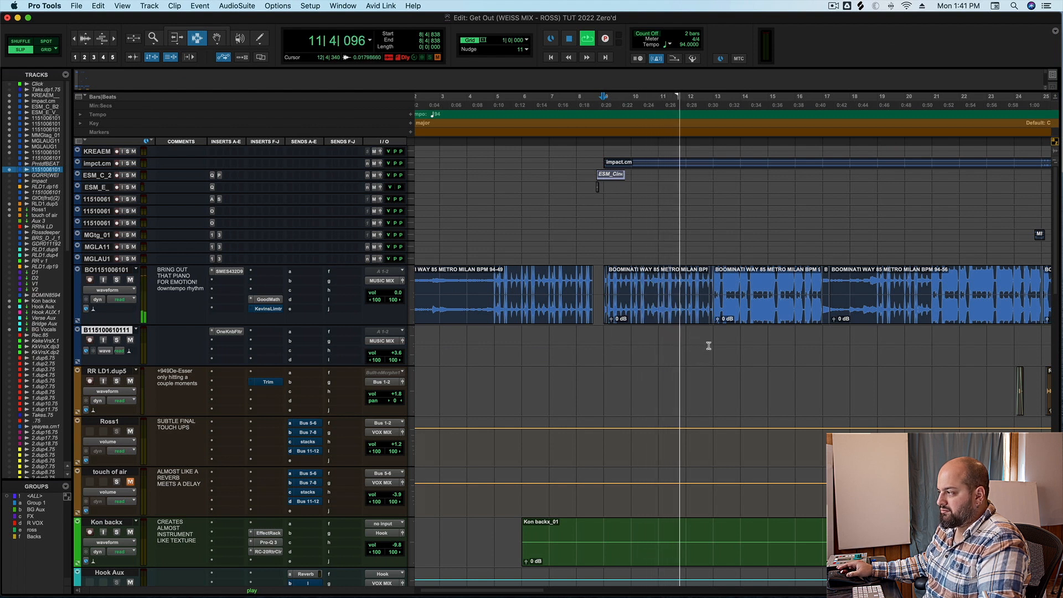
{"action": "key", "text": "space"}
{"action": "left_click", "coordinate": [708, 345]}
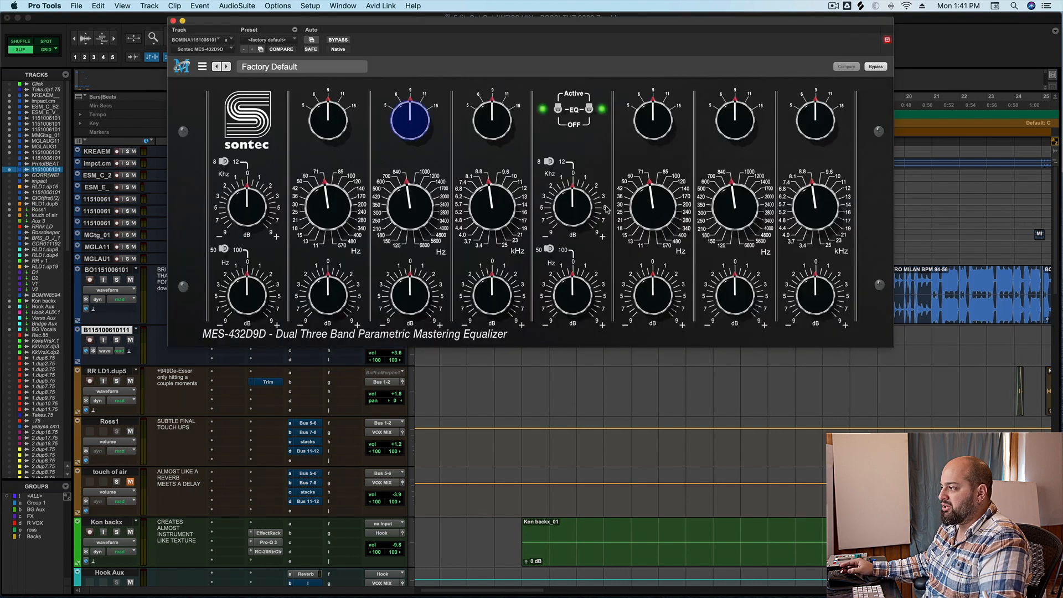
- Try a high-shelf boost of about 9 dB on both channels of the Sontec equalizer and compare it with bypass during playback
{"action": "left_click", "coordinate": [549, 162]}
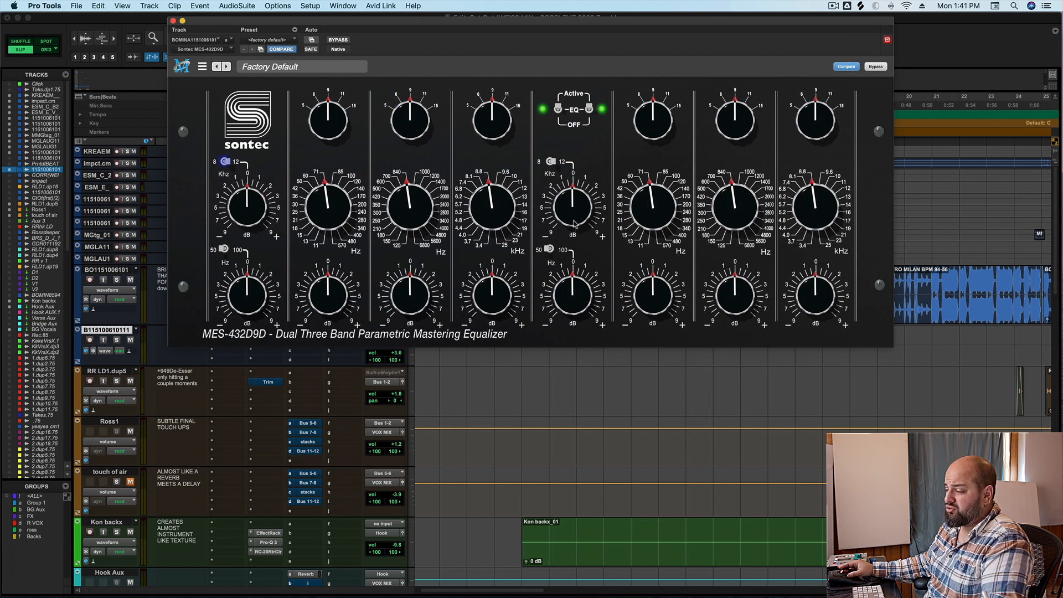
{"action": "key", "text": "space"}
{"action": "left_click_drag", "start_coordinate": [575, 224], "coordinate": [595, 165]}
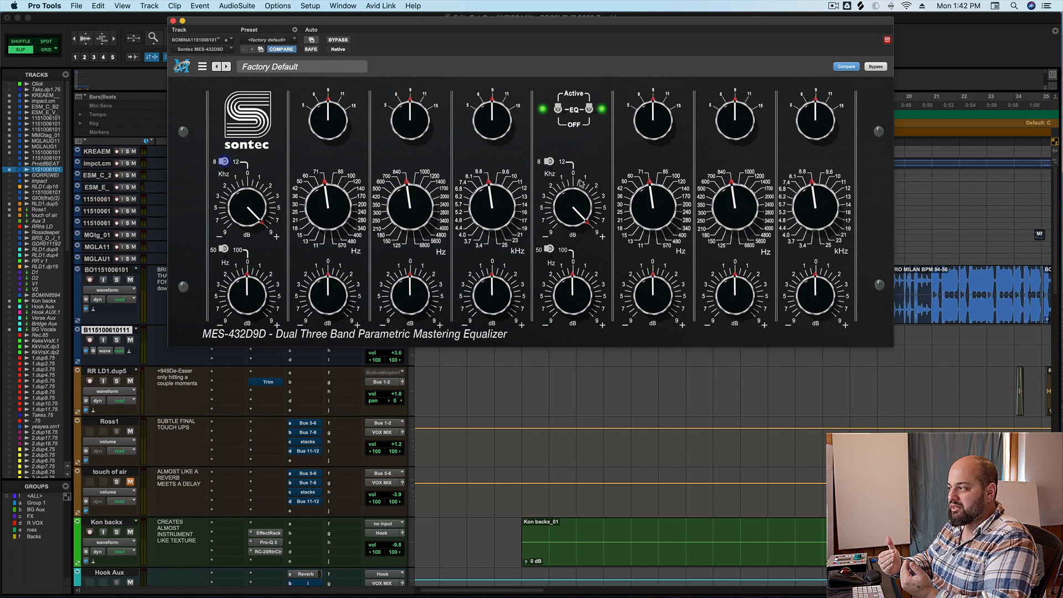
{"action": "left_click", "coordinate": [343, 42]}
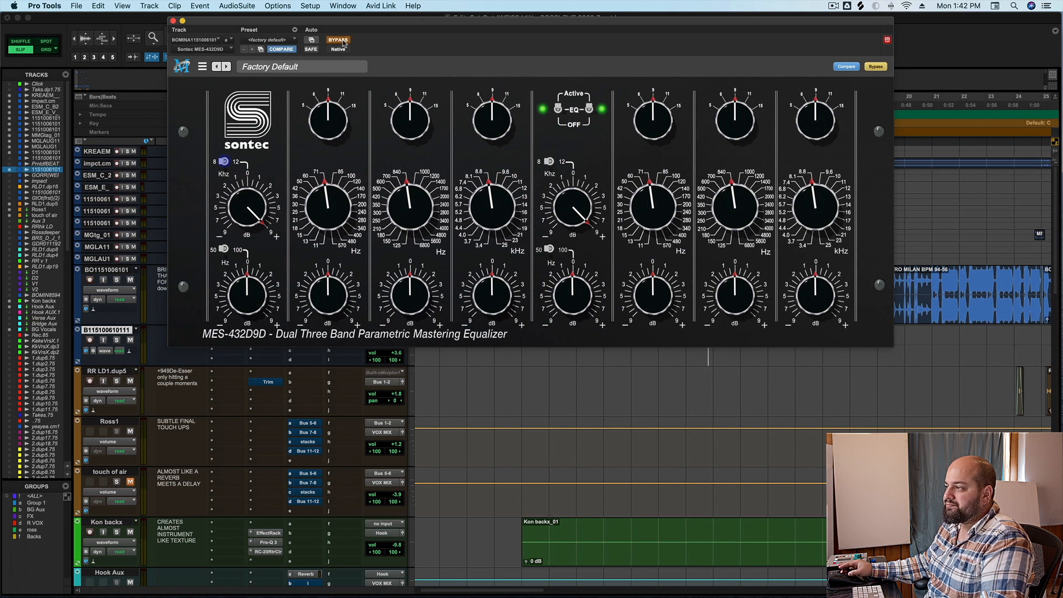
{"action": "key", "text": "space"}
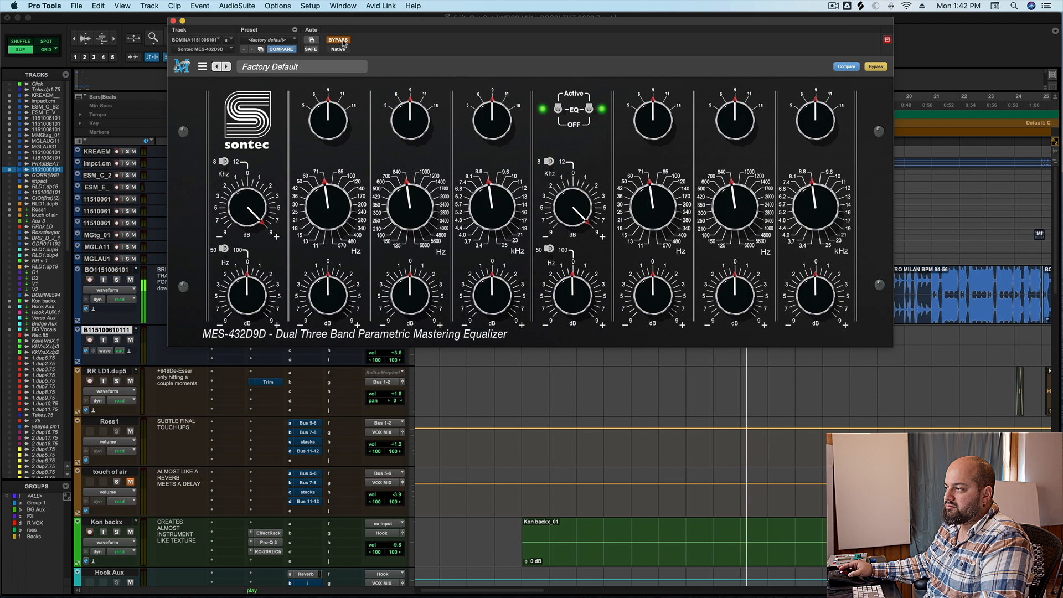
{"action": "left_click", "coordinate": [343, 42]}
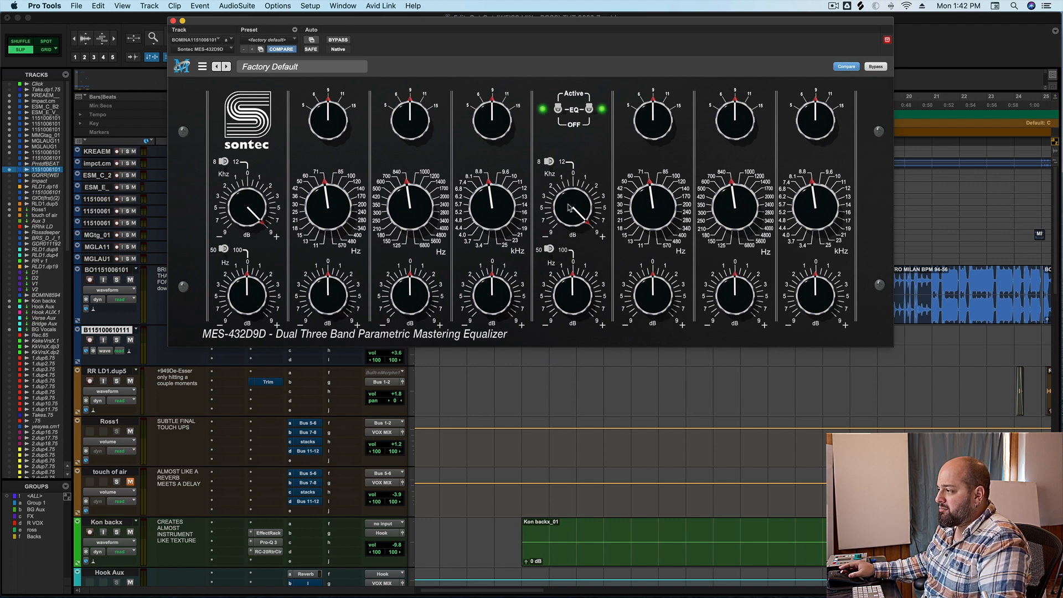
- Reset the equalizer's high-shelf gain to 0 dB on both channels and close the plug-in
{"action": "left_click_drag", "start_coordinate": [569, 207], "coordinate": [559, 242]}
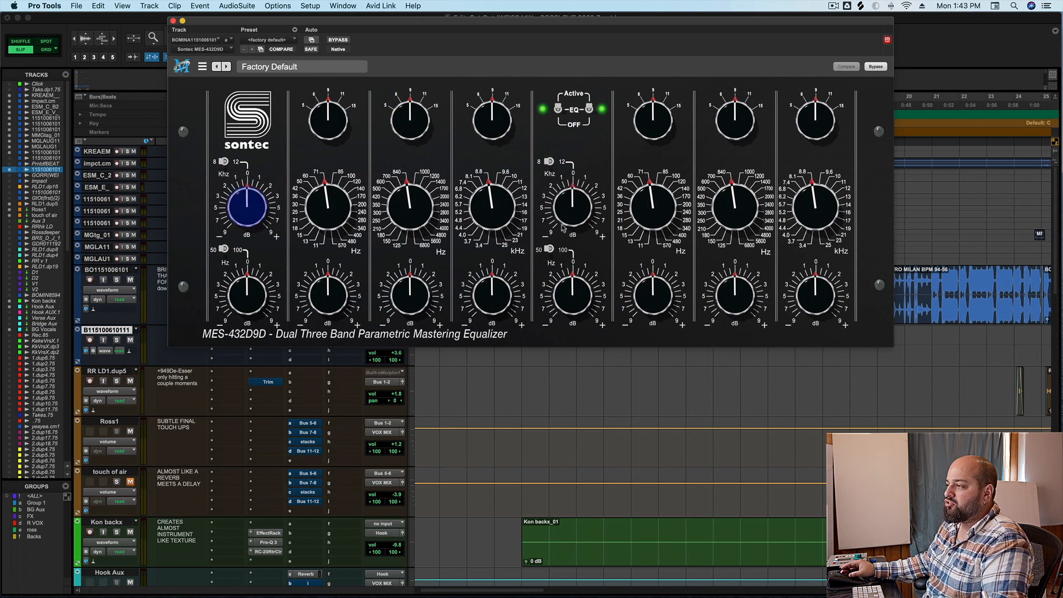
{"action": "left_click", "coordinate": [172, 21]}
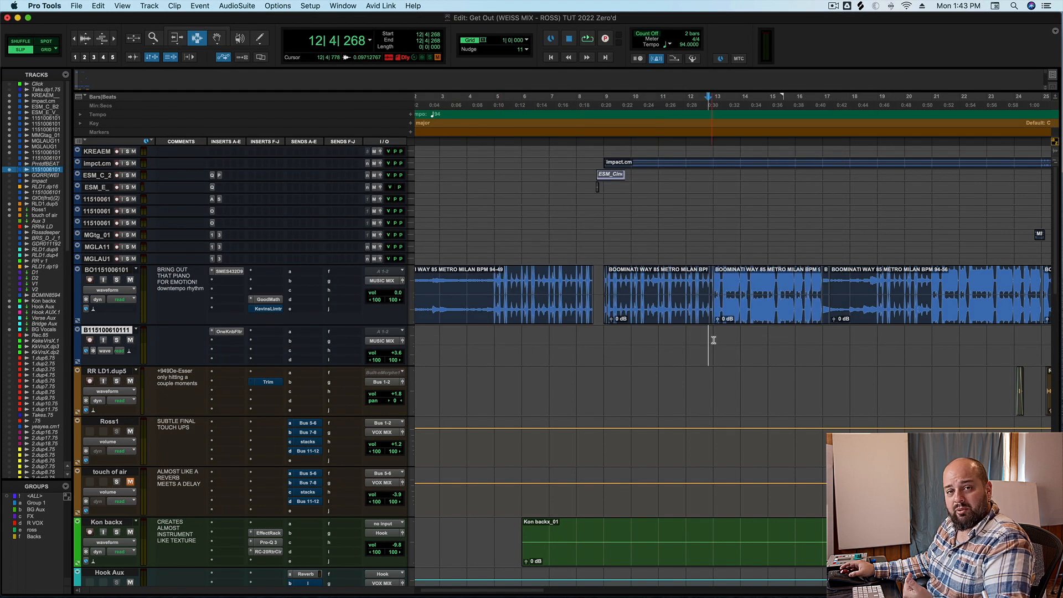
- Audition the unboosted beat twice from just before bar 13
{"action": "key", "text": "space"}
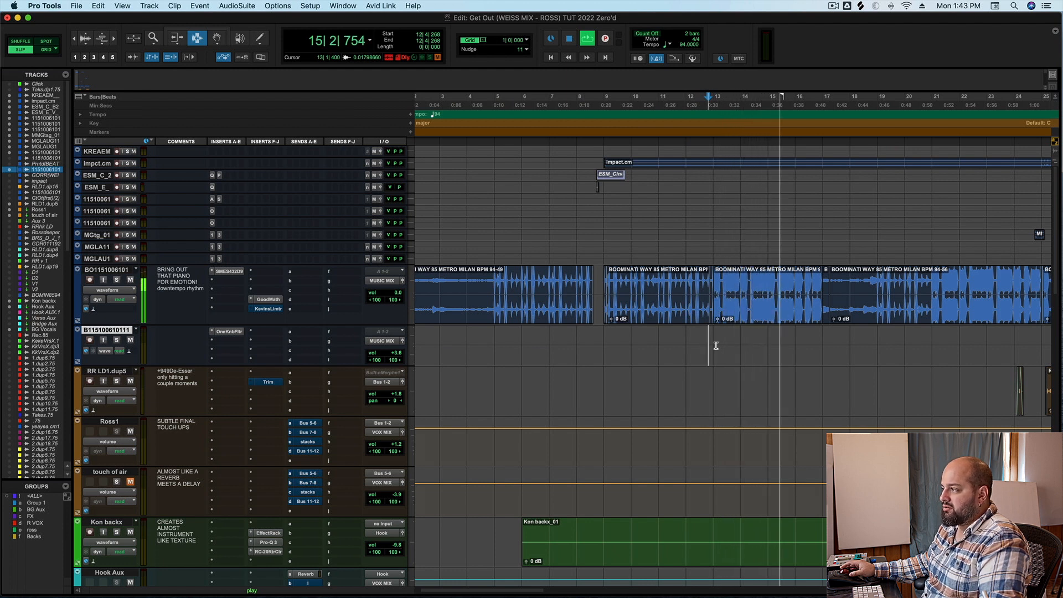
{"action": "key", "text": "space"}
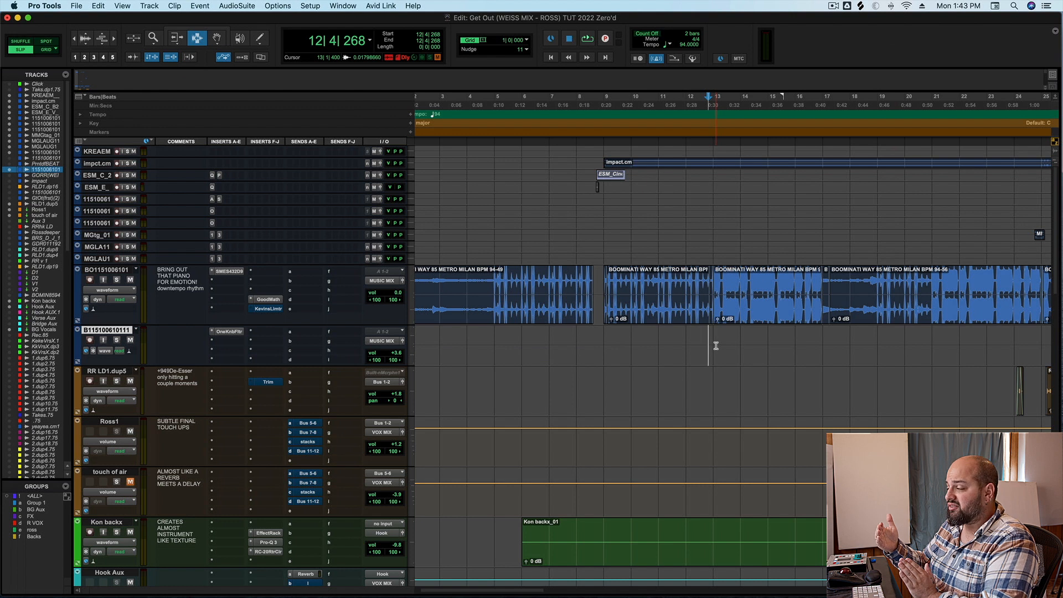
{"action": "key", "text": "space"}
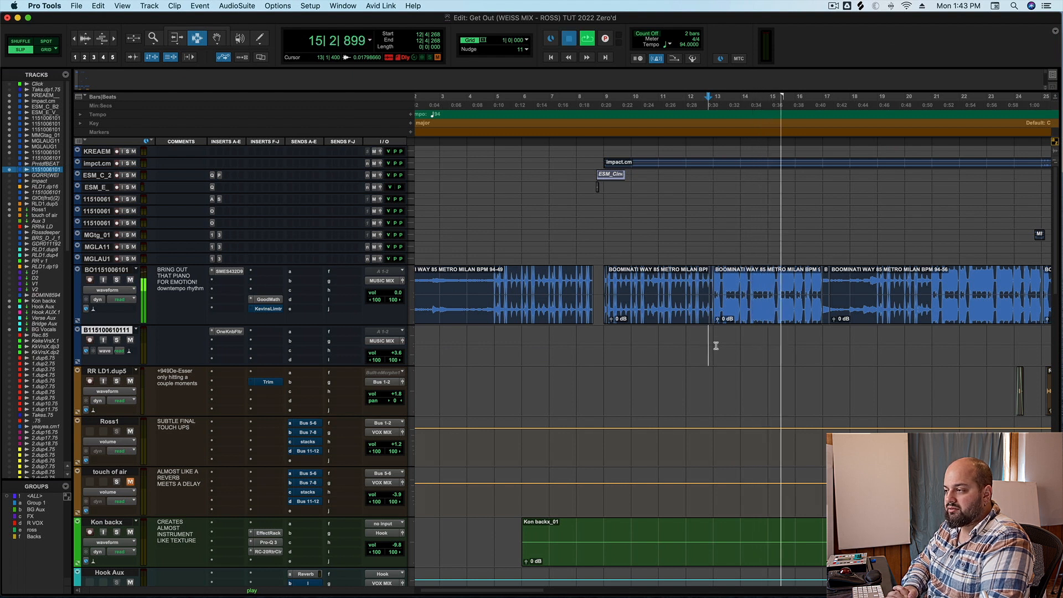
{"action": "key", "text": "space"}
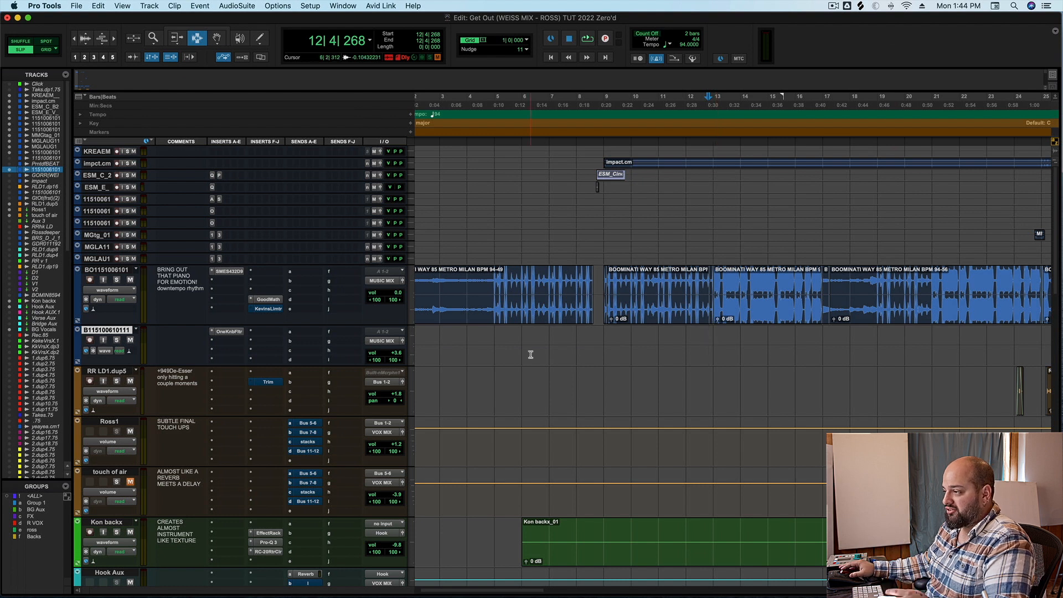
- Boost the Sontec's high parametric band to maximum gain at about 8.8 kHz with bandwidth about 15, and compare against bypass
{"action": "left_click", "coordinate": [235, 272]}
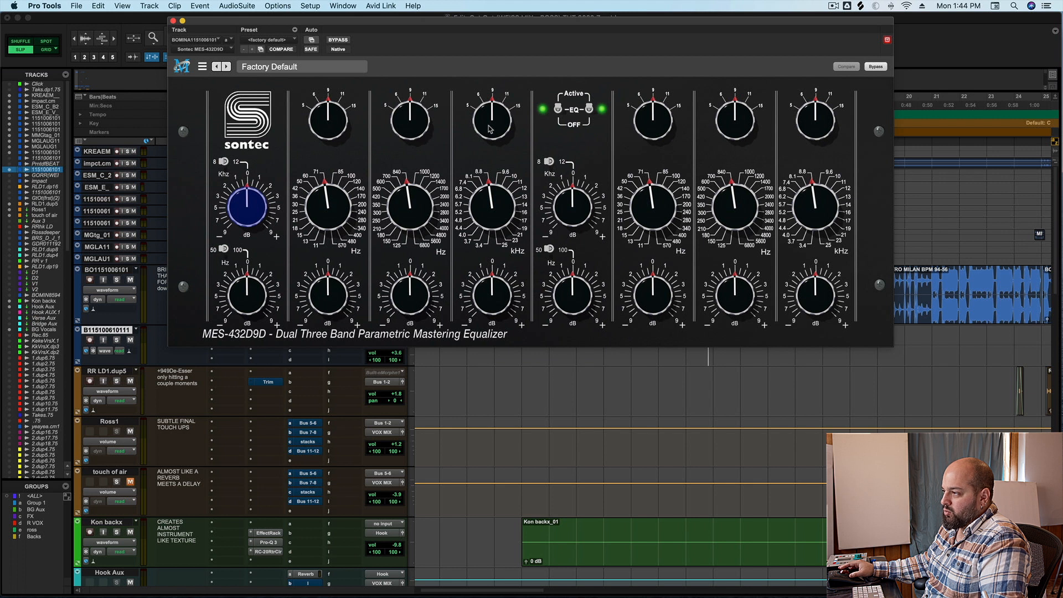
{"action": "left_click_drag", "start_coordinate": [489, 130], "coordinate": [509, 43]}
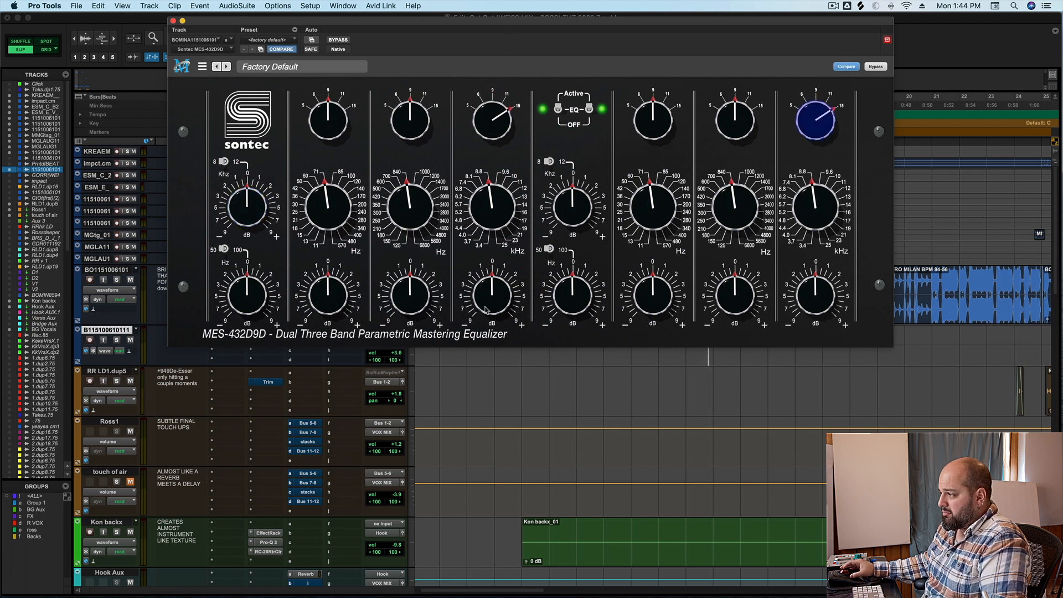
{"action": "left_click_drag", "start_coordinate": [487, 310], "coordinate": [505, 328]}
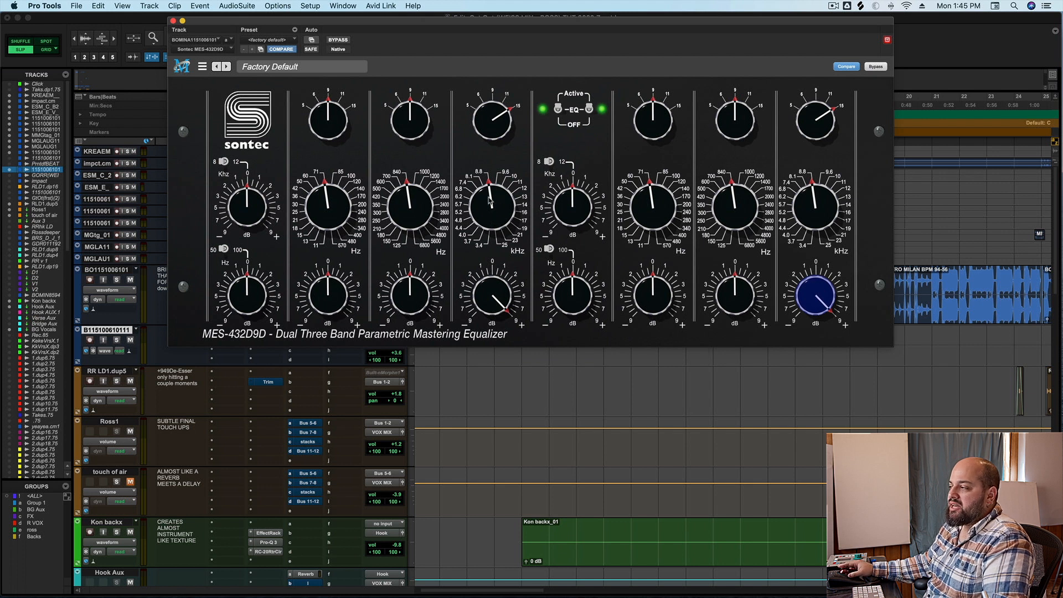
{"action": "mouse_move", "coordinate": [487, 197]}
{"action": "left_mouse_down"}
{"action": "mouse_move", "coordinate": [490, 210]}
{"action": "mouse_move", "coordinate": [485, 199]}
{"action": "left_mouse_up"}
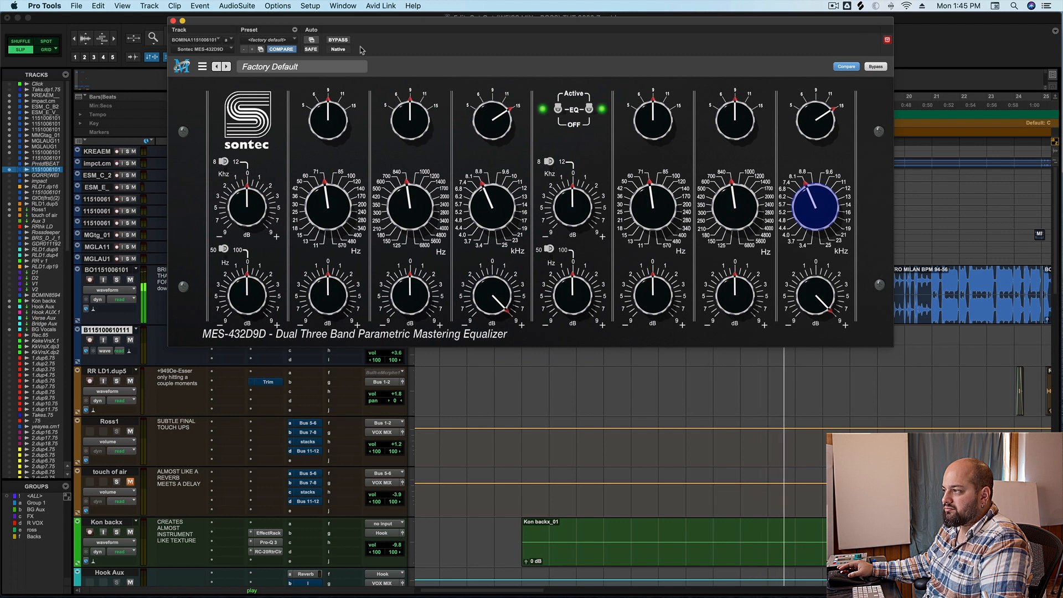
{"action": "left_click", "coordinate": [345, 40]}
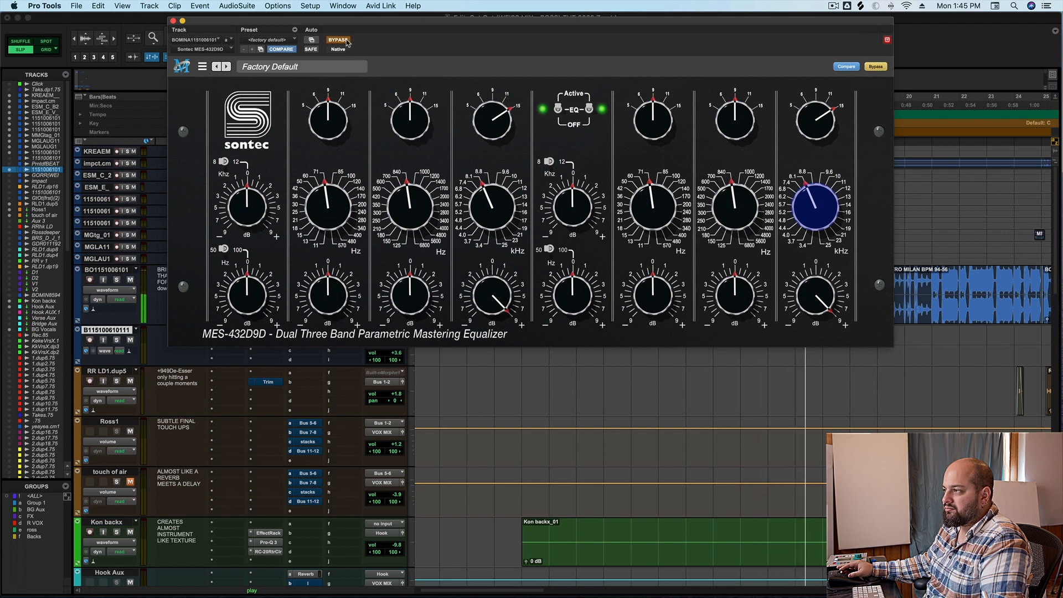
{"action": "left_click", "coordinate": [346, 40]}
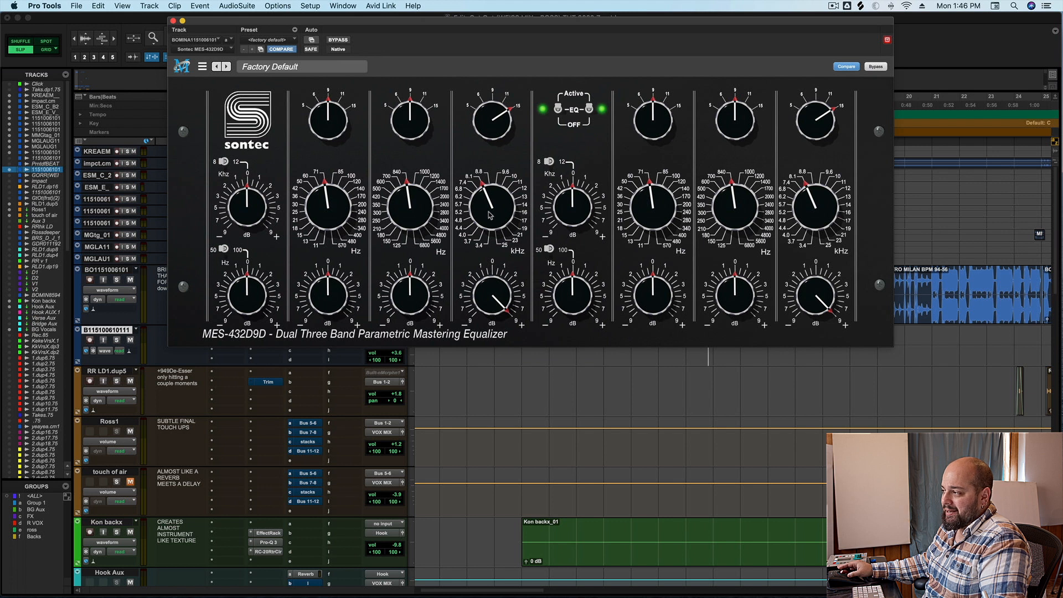
- Lower the boosted high band's frequency to about 6.5 kHz on both channels and audition the beat
{"action": "left_click_drag", "start_coordinate": [490, 216], "coordinate": [486, 227]}
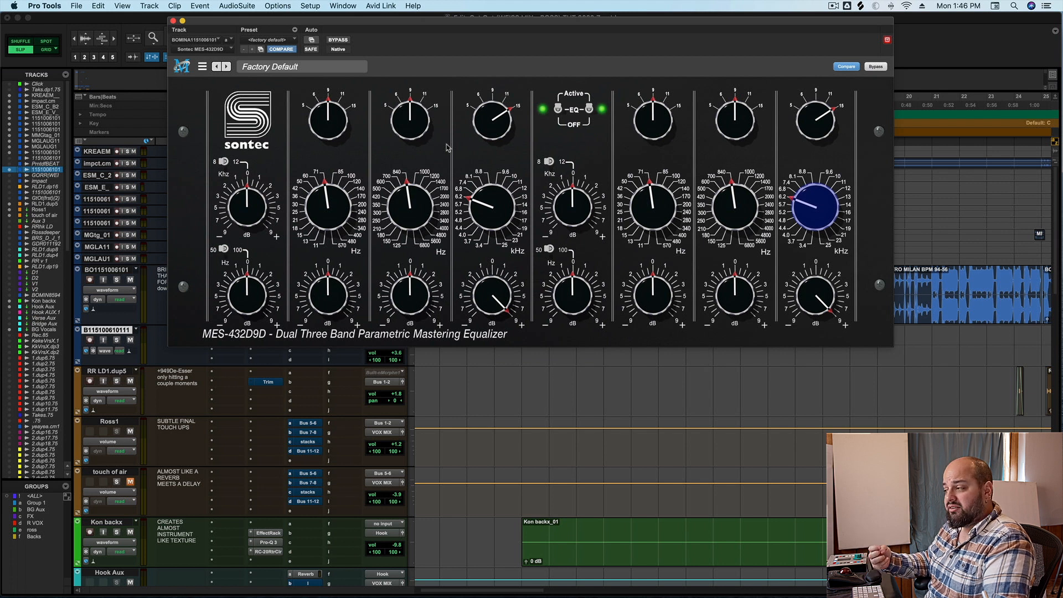
{"action": "key", "text": "space"}
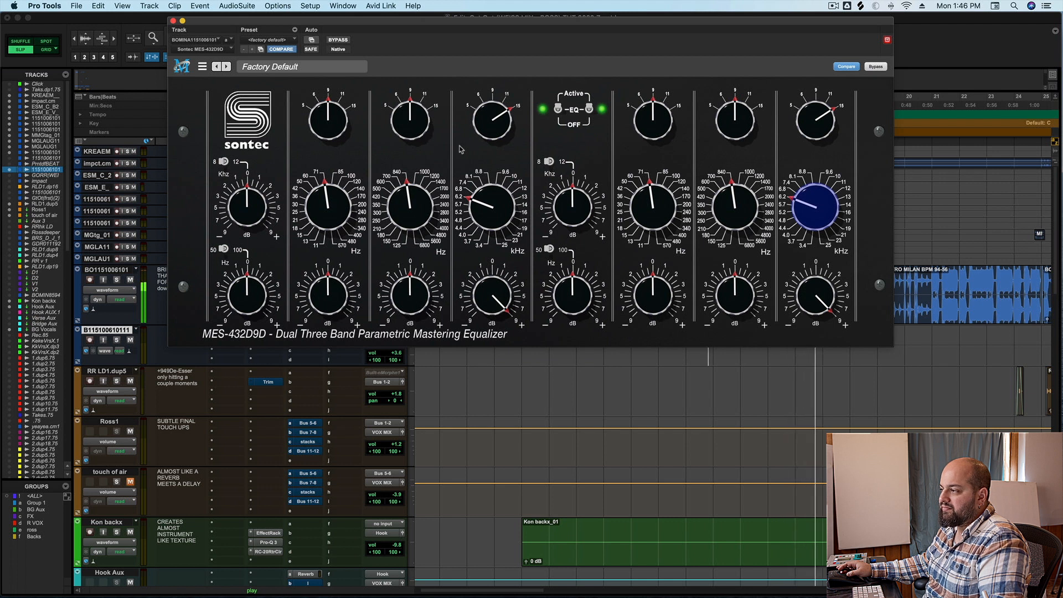
{"action": "key", "text": "space"}
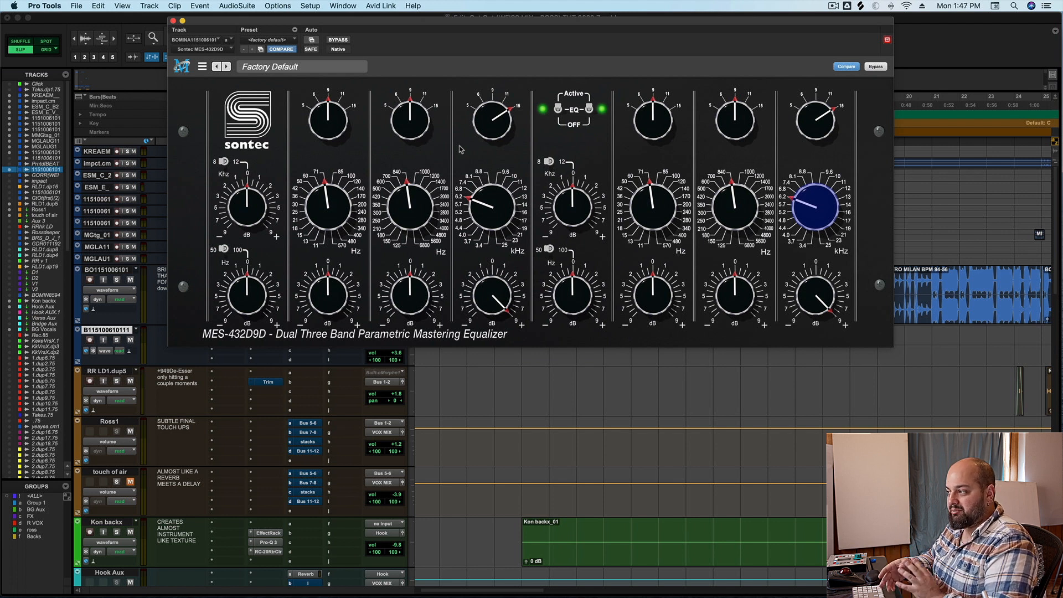
- Lower the high band's frequency further to about 4.8 kHz and audition the beat
{"action": "left_click_drag", "start_coordinate": [509, 204], "coordinate": [500, 222]}
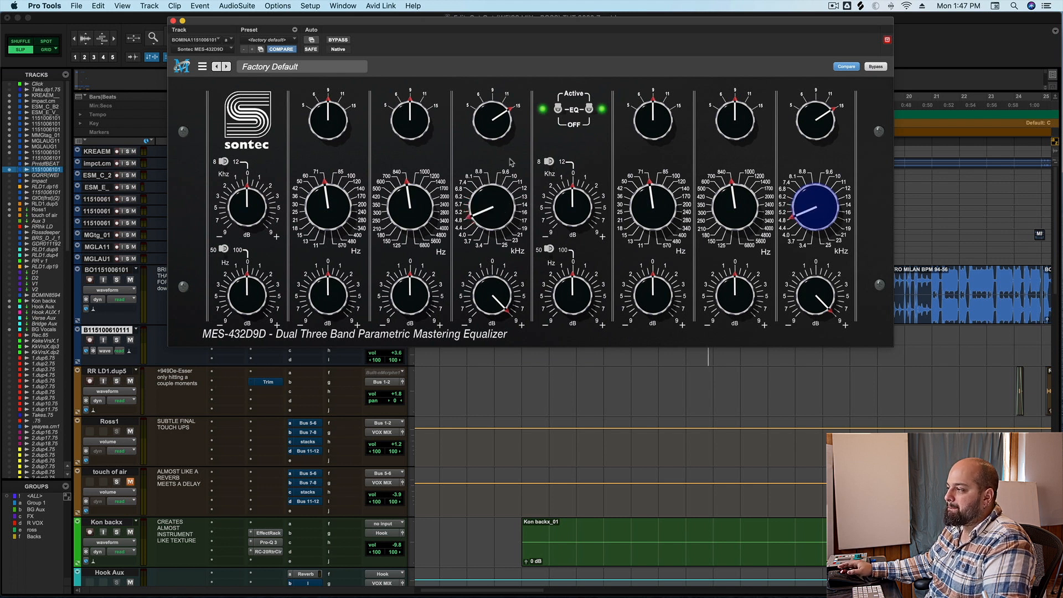
{"action": "key", "text": "space"}
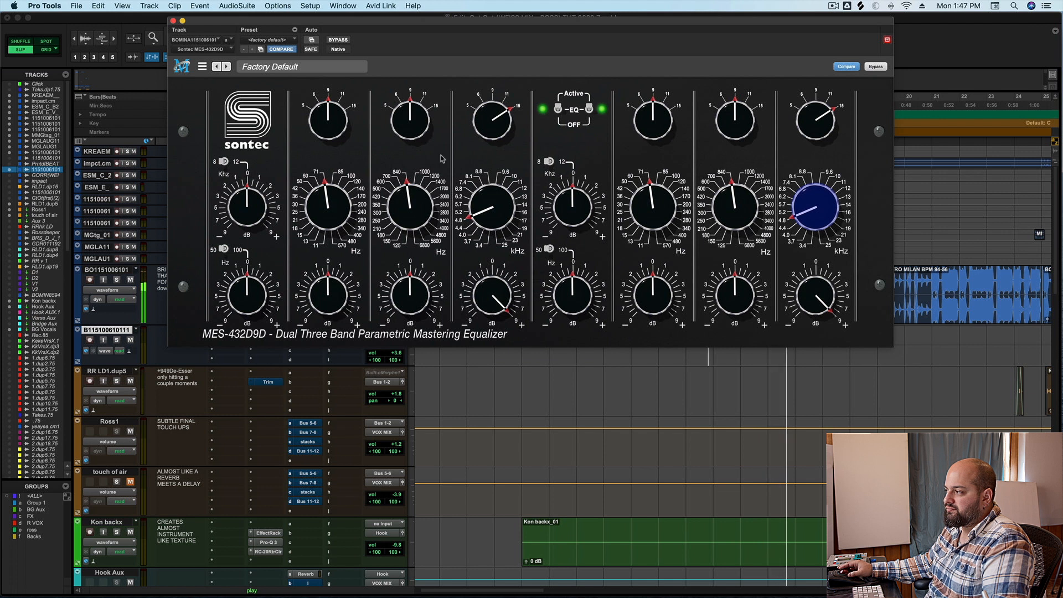
{"action": "key", "text": "space"}
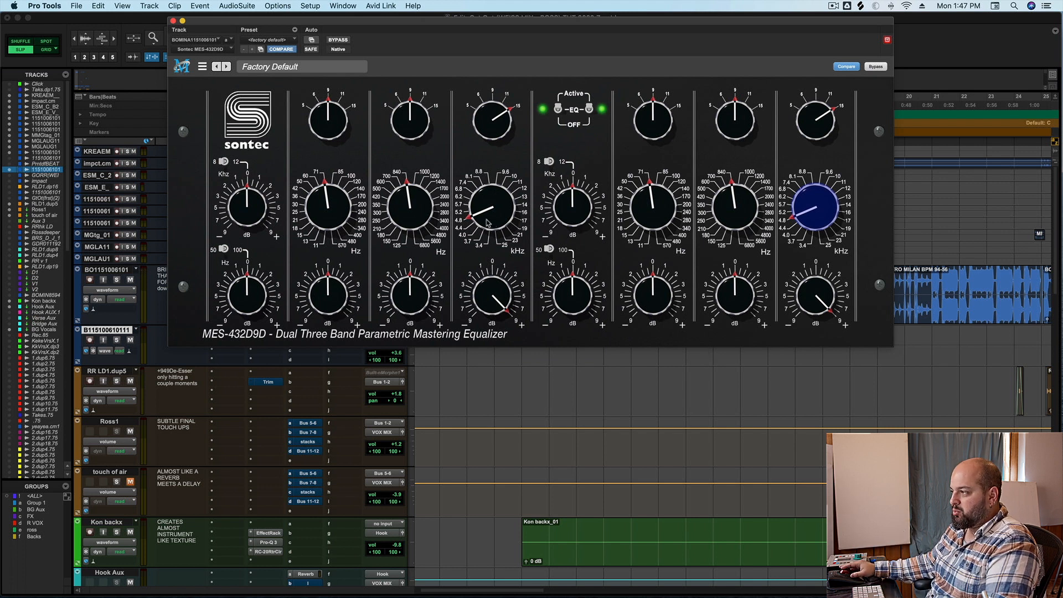
- Raise the high band's frequency back to about 6.5 kHz and listen to the beat again
{"action": "left_click_drag", "start_coordinate": [490, 217], "coordinate": [493, 209]}
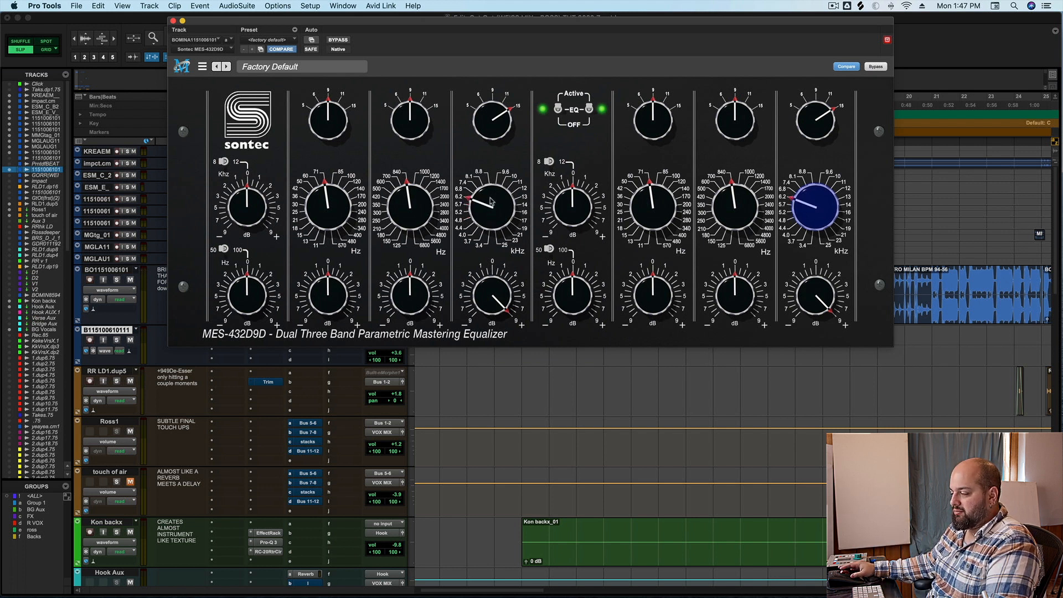
{"action": "key", "text": "space"}
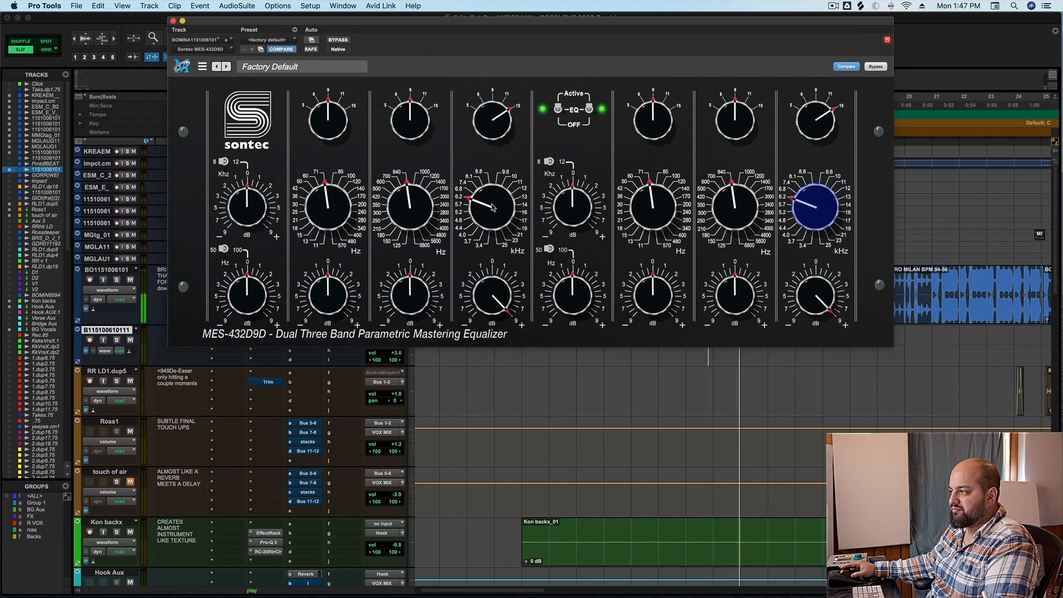
{"action": "key", "text": "space"}
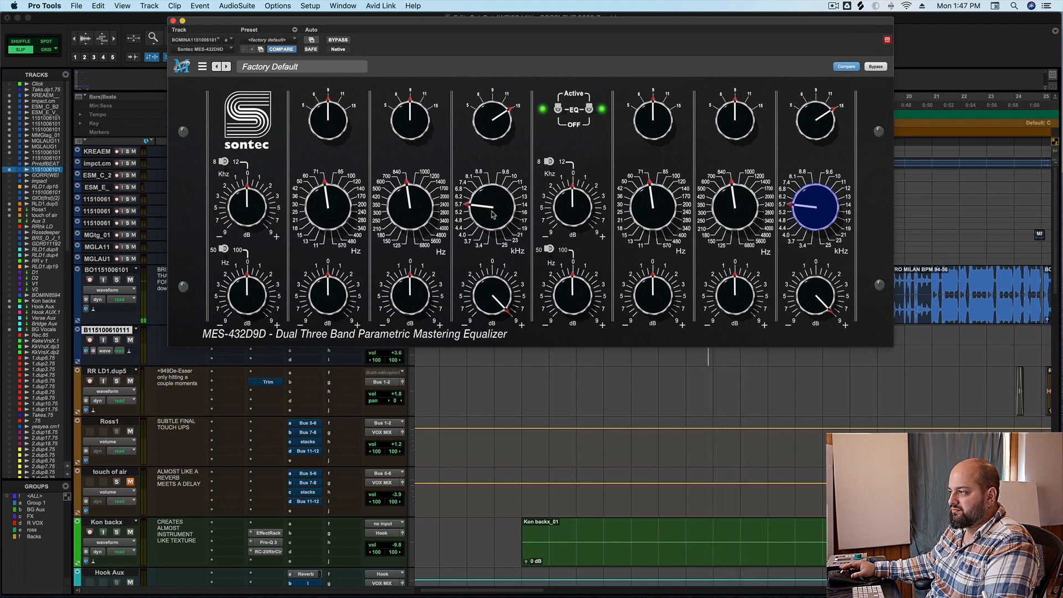
- Sweep the high band's frequency back down to about 4.8 kHz and toggle playback to check the sound
{"action": "left_click_drag", "start_coordinate": [494, 209], "coordinate": [493, 226]}
{"action": "key", "text": "space"}
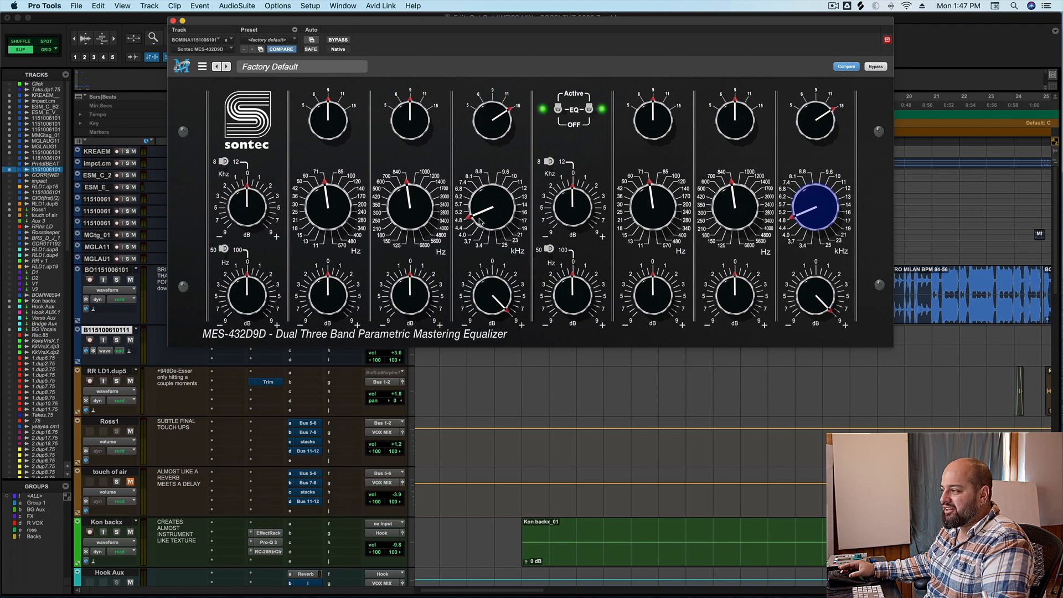
- Lower the high band's frequency in stages to about 4.4 kHz and 4.0 kHz on both channels, auditioning the beat at each
{"action": "left_click_drag", "start_coordinate": [479, 222], "coordinate": [480, 227]}
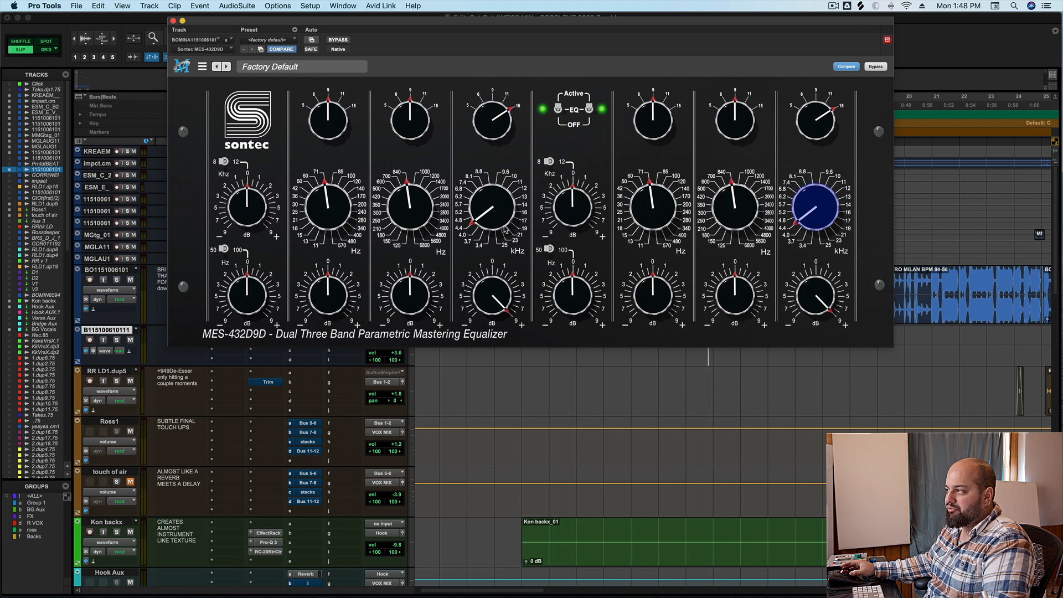
{"action": "key", "text": "space"}
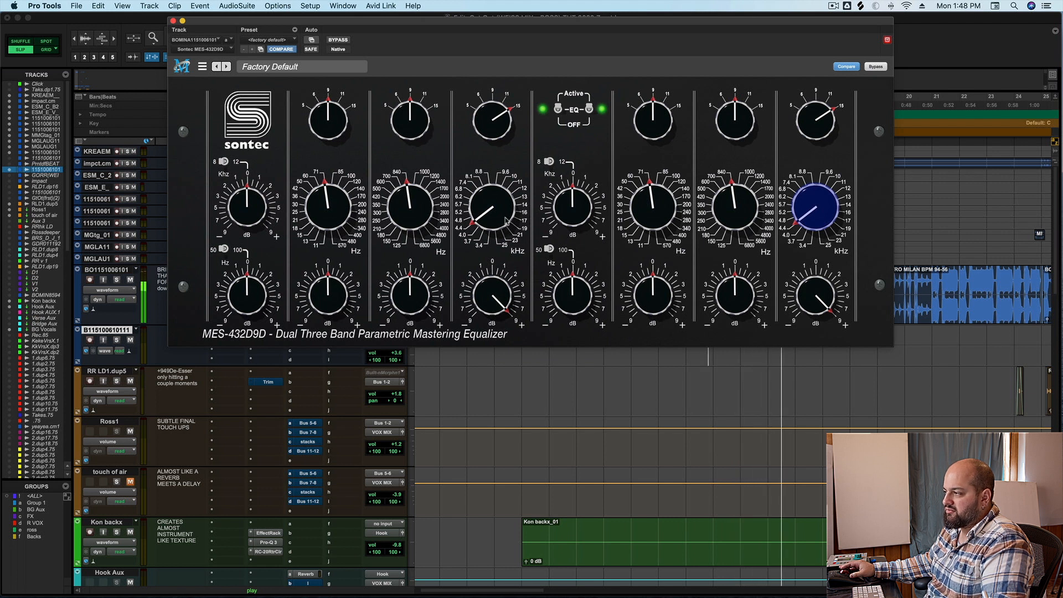
{"action": "left_click_drag", "start_coordinate": [503, 220], "coordinate": [503, 224]}
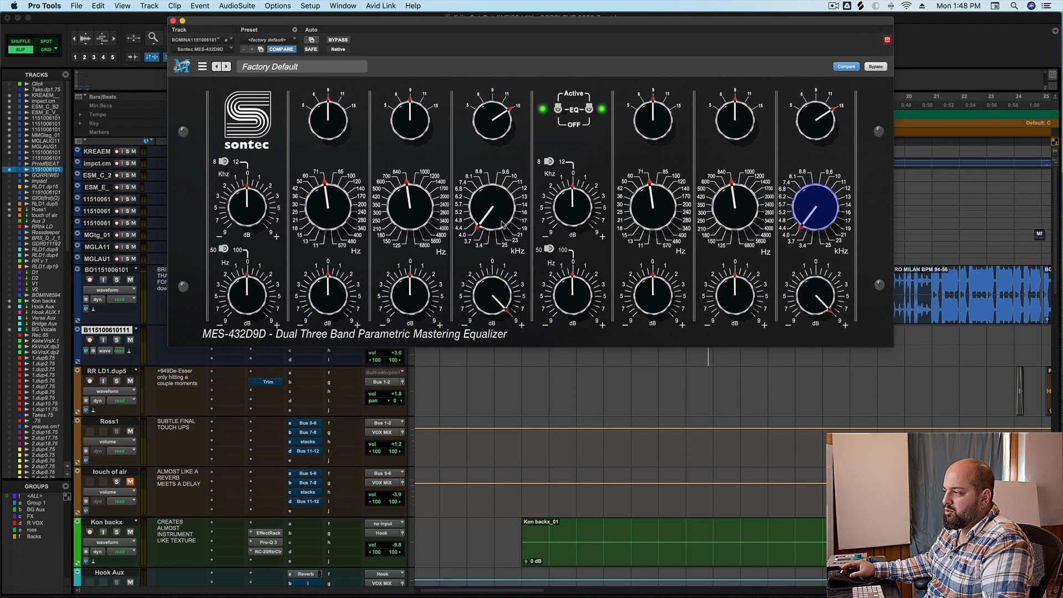
{"action": "key", "text": "space"}
{"action": "key", "text": "space"}
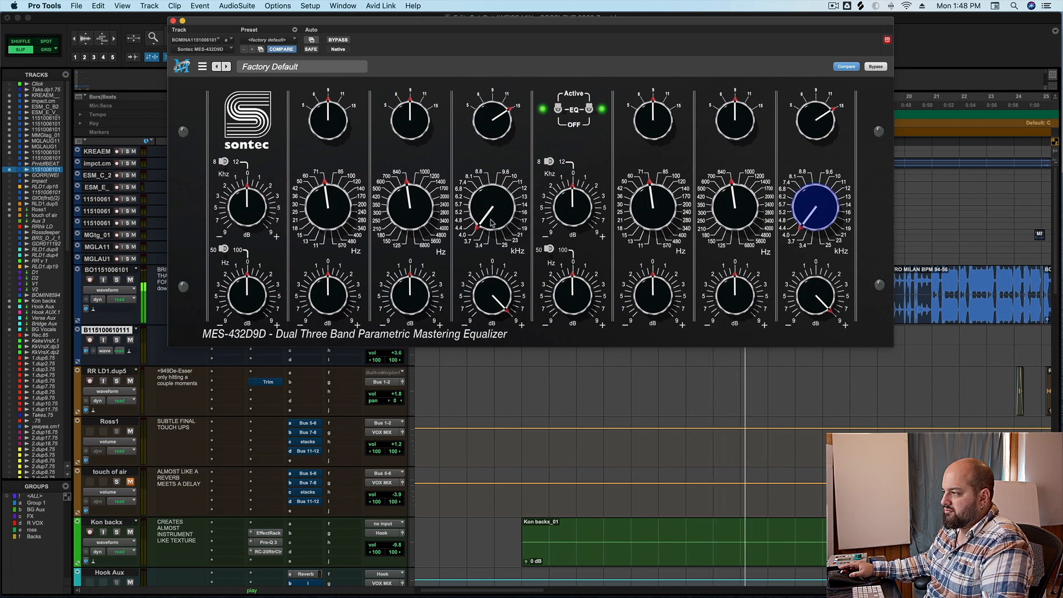
{"action": "key", "text": "space"}
- Raise the high band's frequency to about 4.8 kHz on both channels and audition the beat
{"action": "left_click_drag", "start_coordinate": [490, 223], "coordinate": [490, 213]}
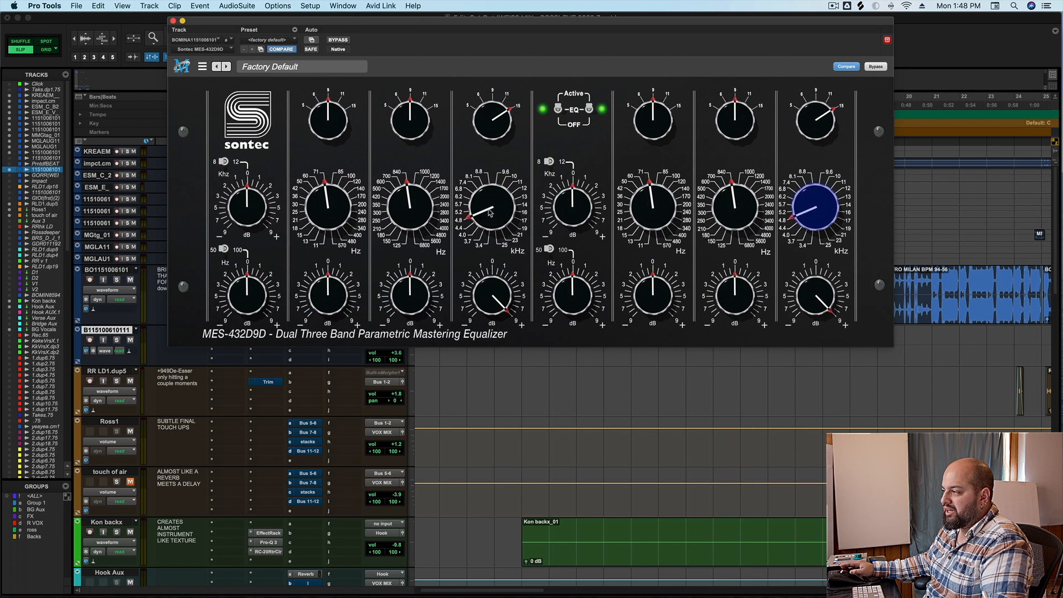
{"action": "key", "text": "space"}
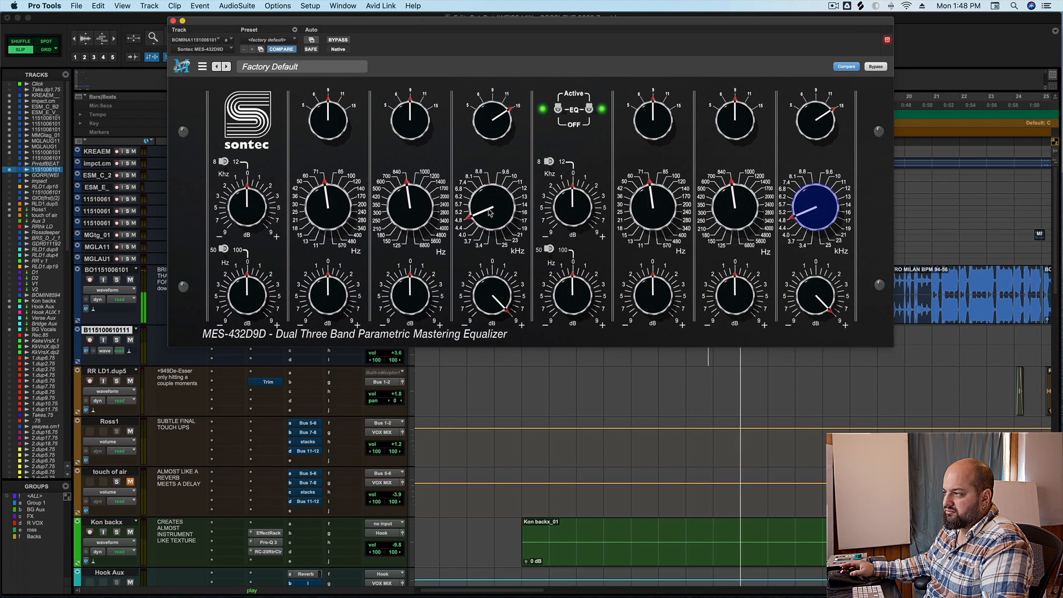
{"action": "key", "text": "space"}
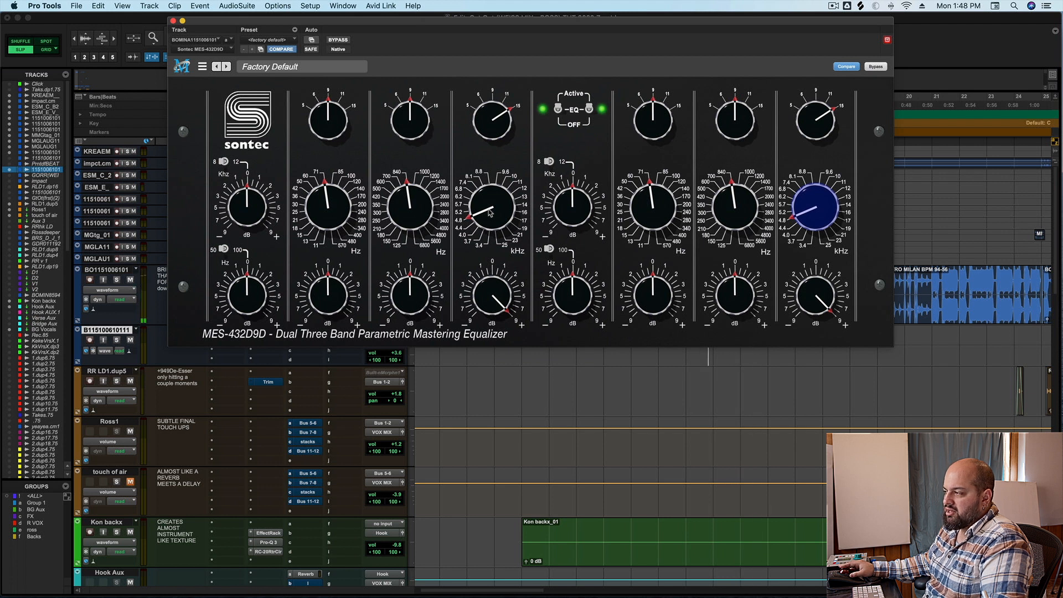
- Lower the high band's frequency to about 4.4 kHz, audition the beat and bypass the equalizer
{"action": "left_click_drag", "start_coordinate": [489, 213], "coordinate": [490, 217]}
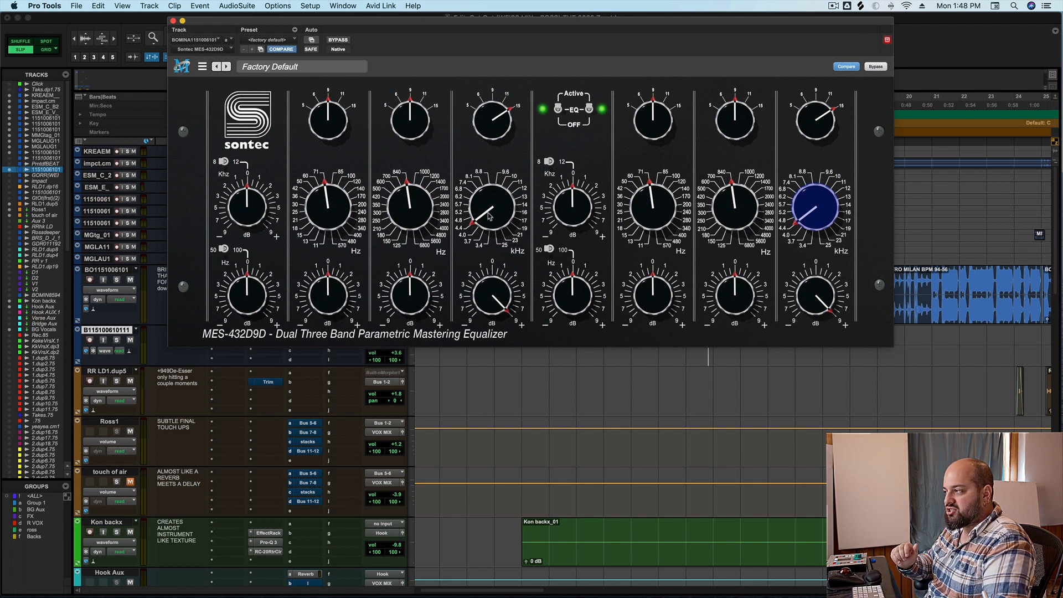
{"action": "key", "text": "space"}
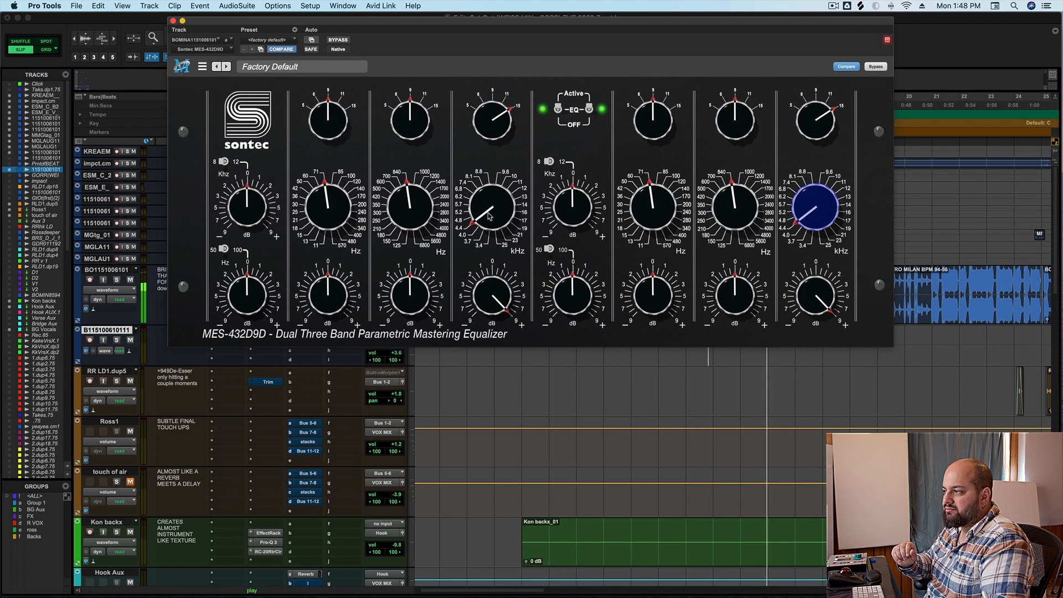
{"action": "key", "text": "space"}
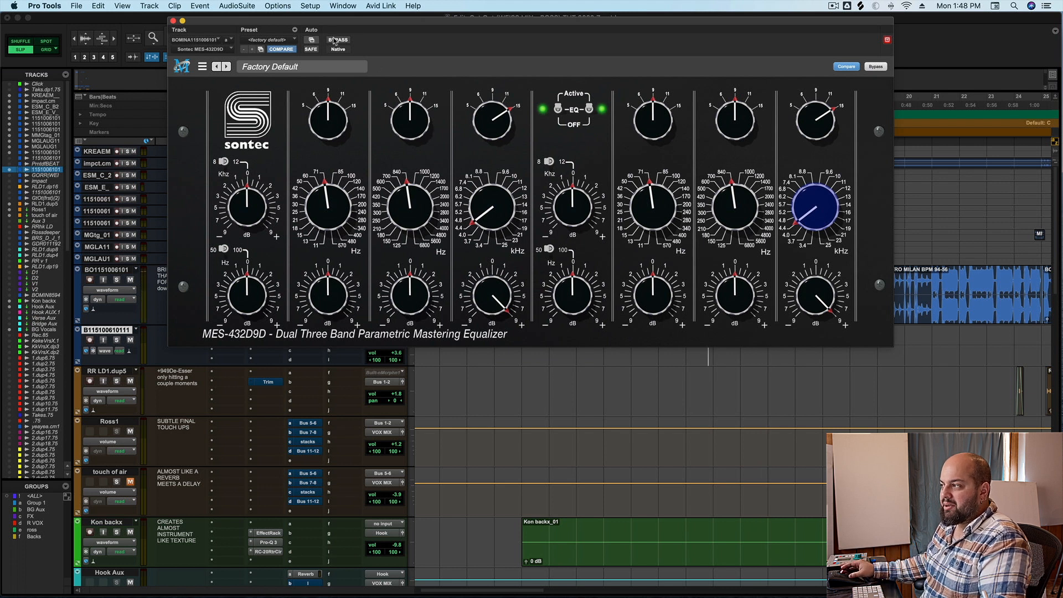
{"action": "left_click", "coordinate": [335, 40]}
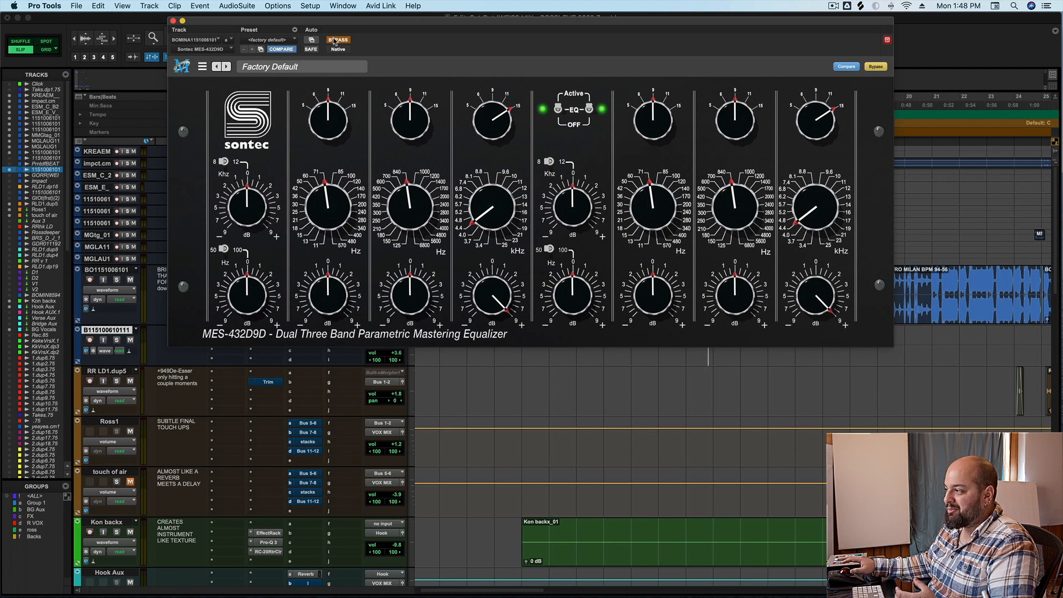
- Reactivate the equalizer and compare the high band at about 5.2 kHz and 4.4 kHz during playback, keeping it at 4.4 kHz
{"action": "left_click_drag", "start_coordinate": [493, 210], "coordinate": [493, 203]}
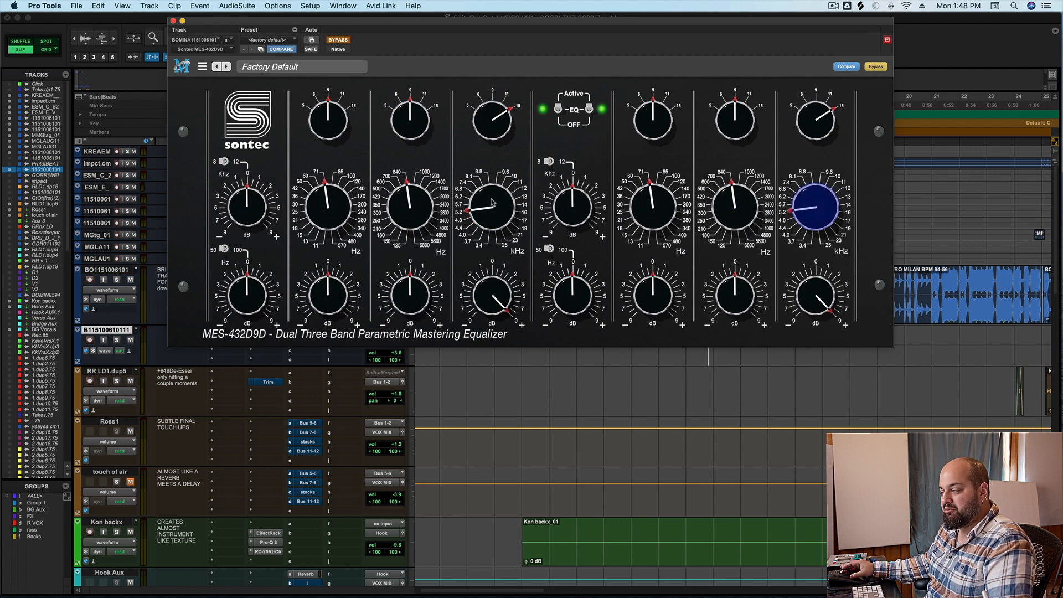
{"action": "left_click", "coordinate": [349, 40]}
{"action": "key", "text": "space"}
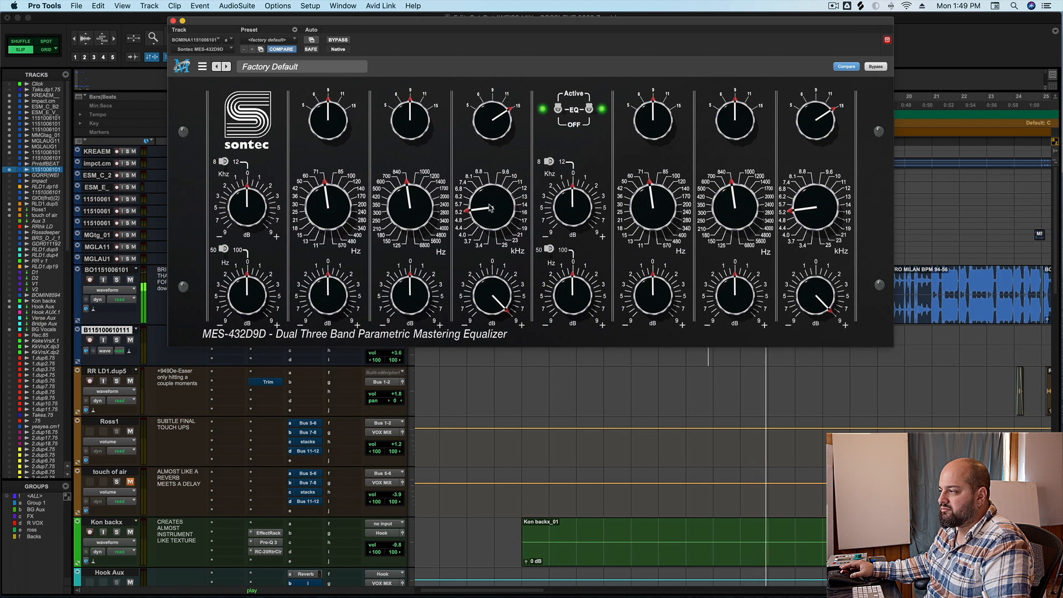
{"action": "left_click_drag", "start_coordinate": [492, 207], "coordinate": [492, 222]}
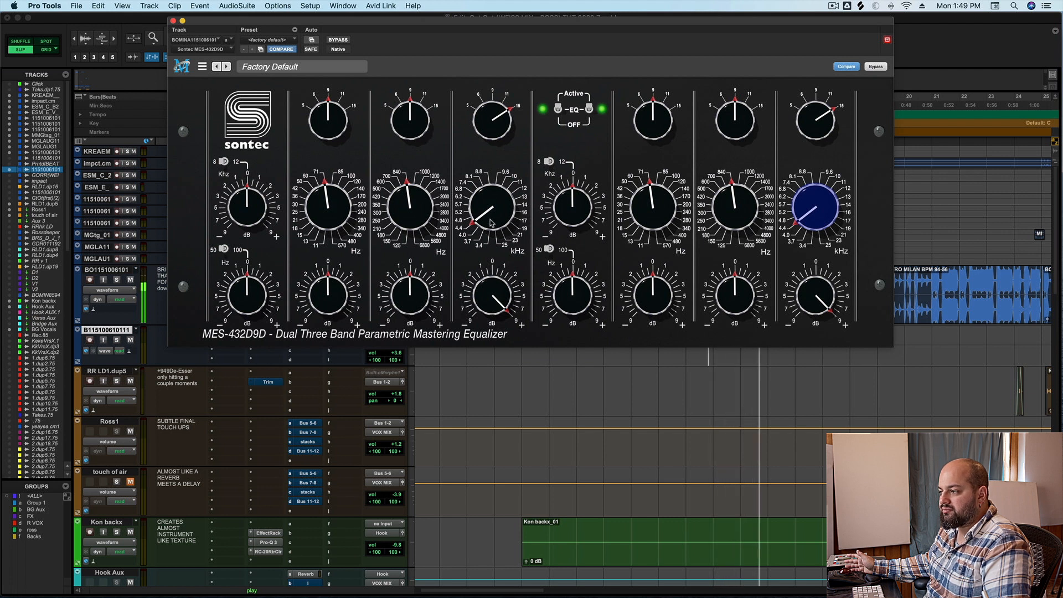
{"action": "key", "text": "space"}
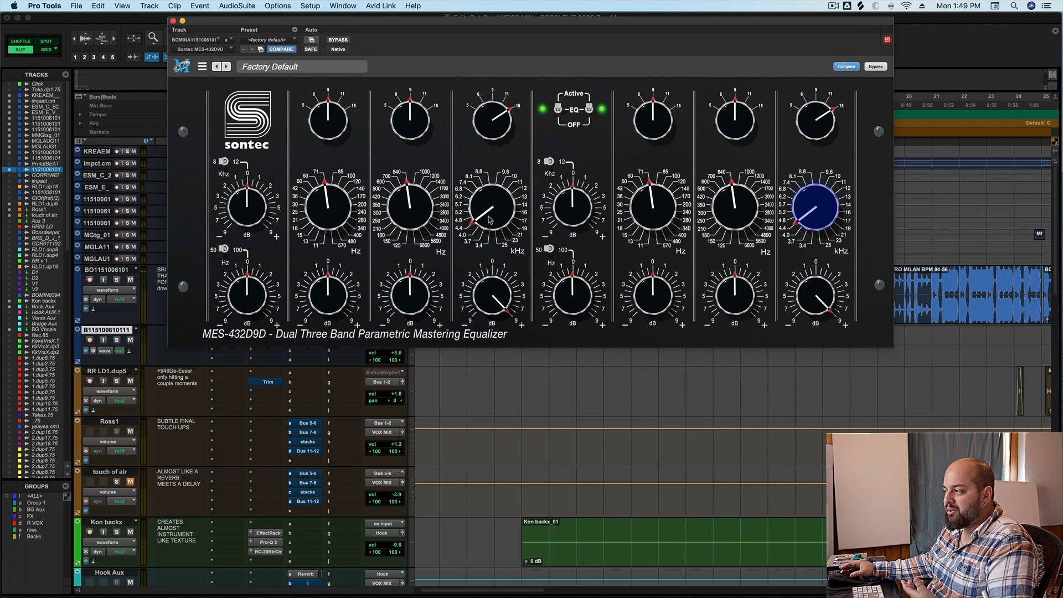
{"action": "left_click_drag", "start_coordinate": [490, 217], "coordinate": [490, 219]}
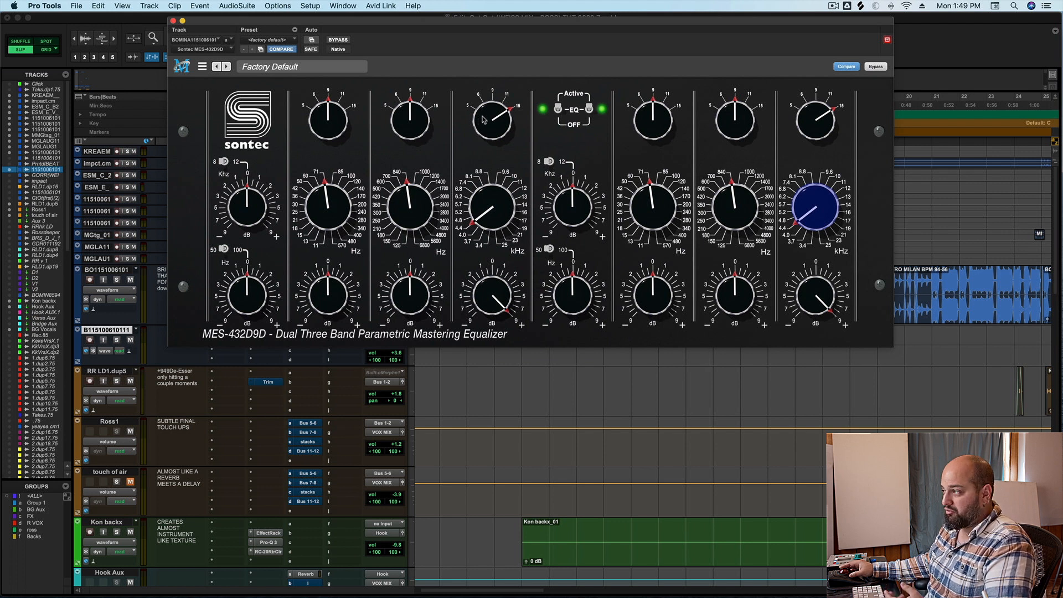
- Try the high band's bandwidth at 9, settle on about 11 for both channels and audition the beat
{"action": "left_click_drag", "start_coordinate": [487, 112], "coordinate": [485, 159]}
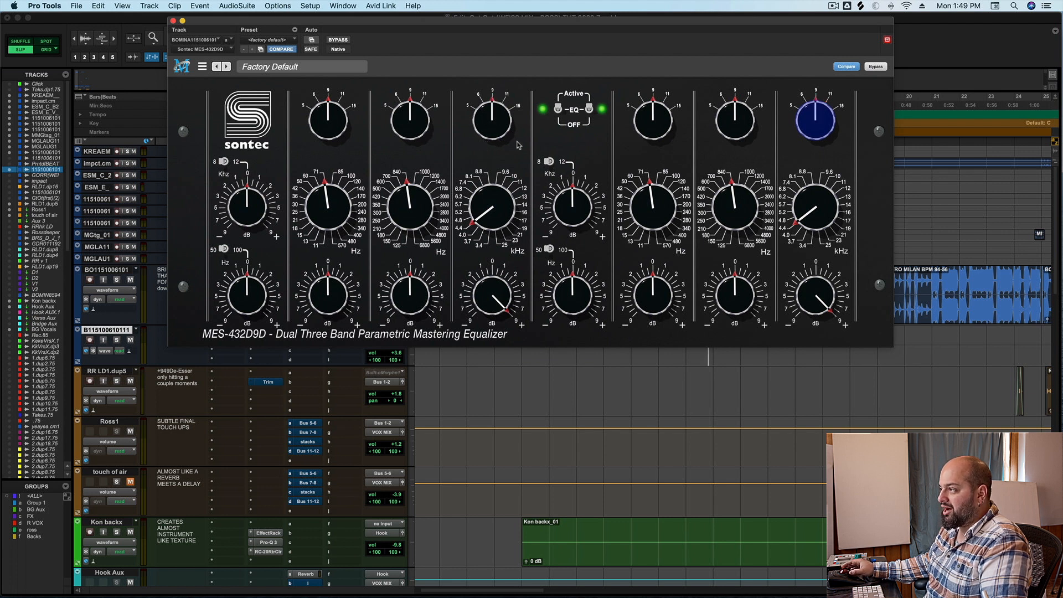
{"action": "key", "text": "space"}
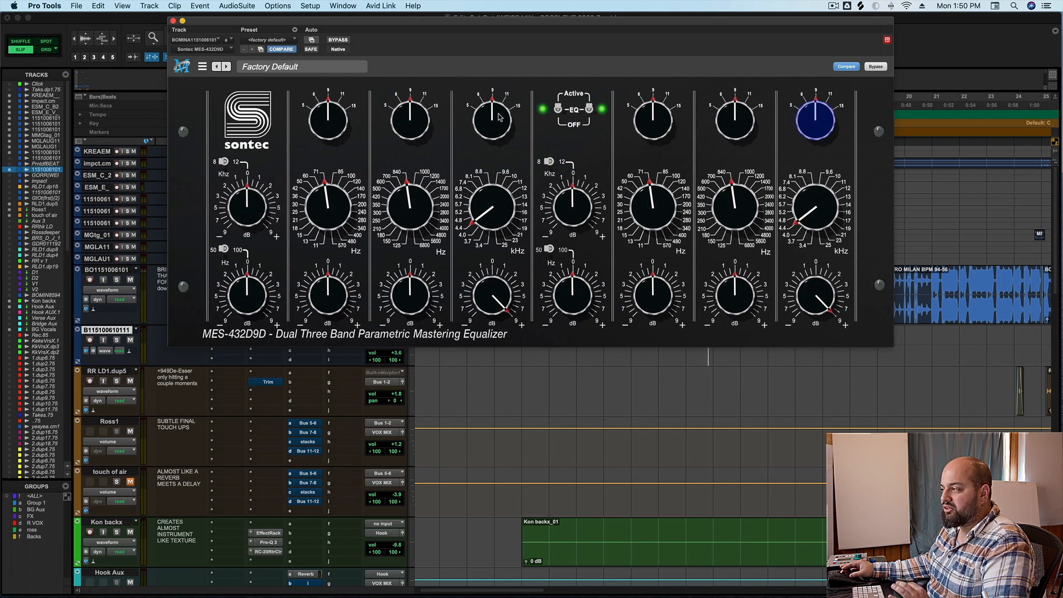
{"action": "left_click_drag", "start_coordinate": [498, 109], "coordinate": [502, 100]}
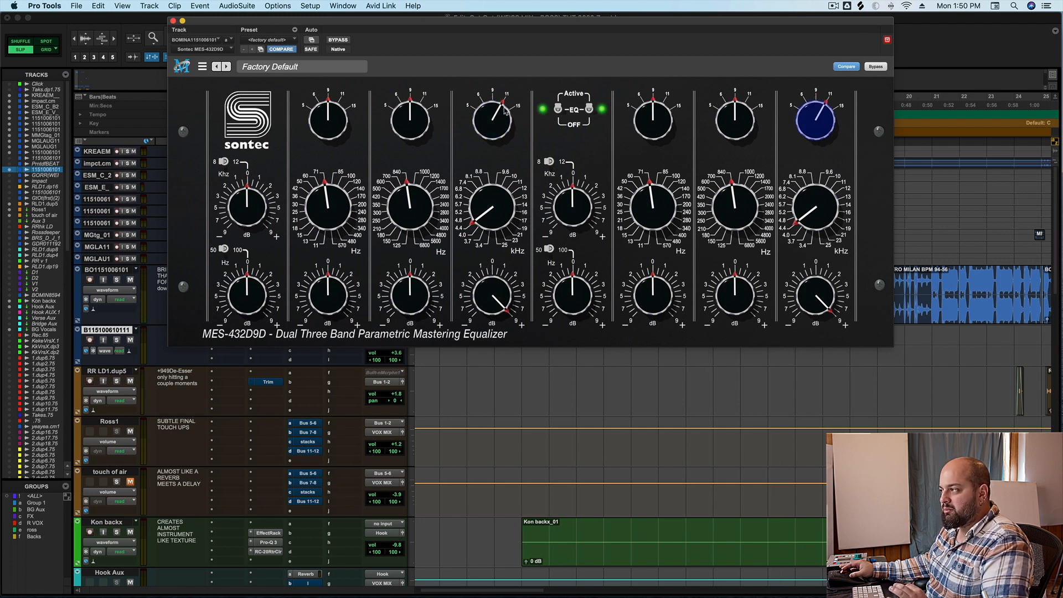
{"action": "key", "text": "space"}
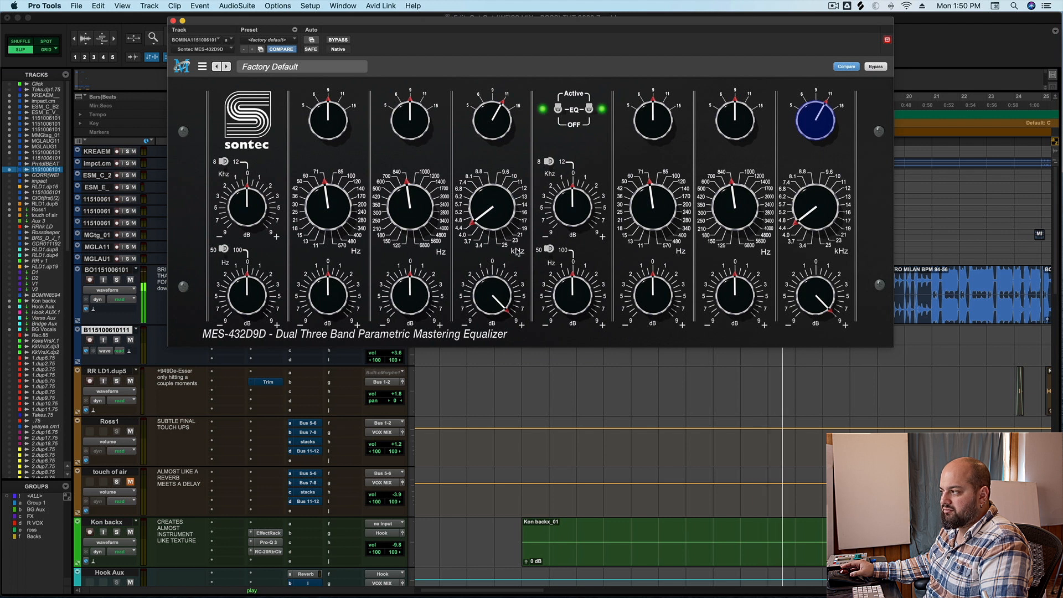
{"action": "key", "text": "space"}
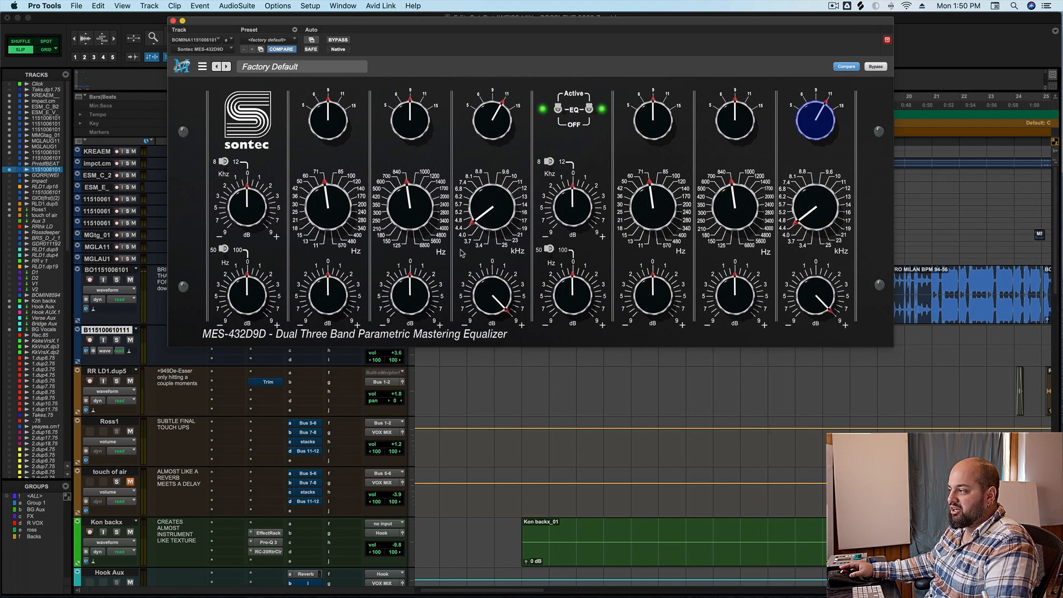
- Reduce the high band's gain to about 2 dB on both channels and bring it up to about 3 dB while listening
{"action": "left_click", "coordinate": [494, 295]}
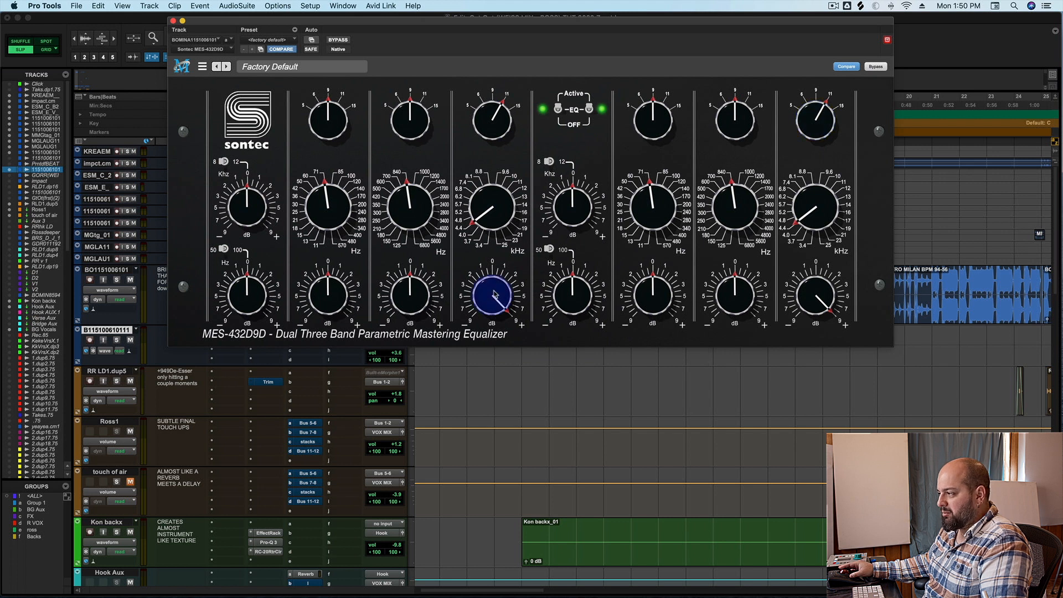
{"action": "left_click_drag", "start_coordinate": [495, 294], "coordinate": [489, 311]}
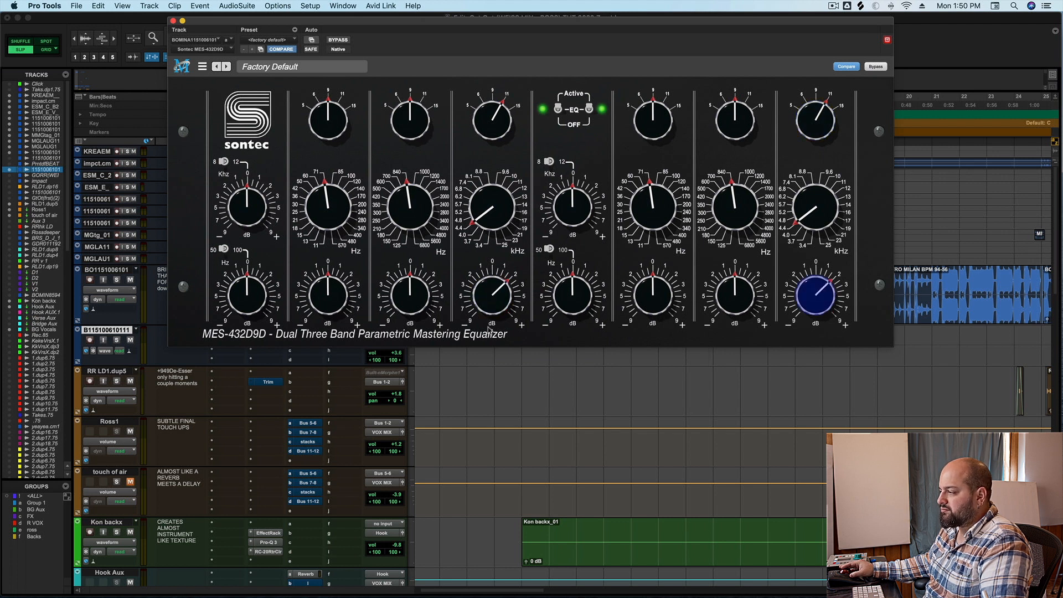
{"action": "key", "text": "space"}
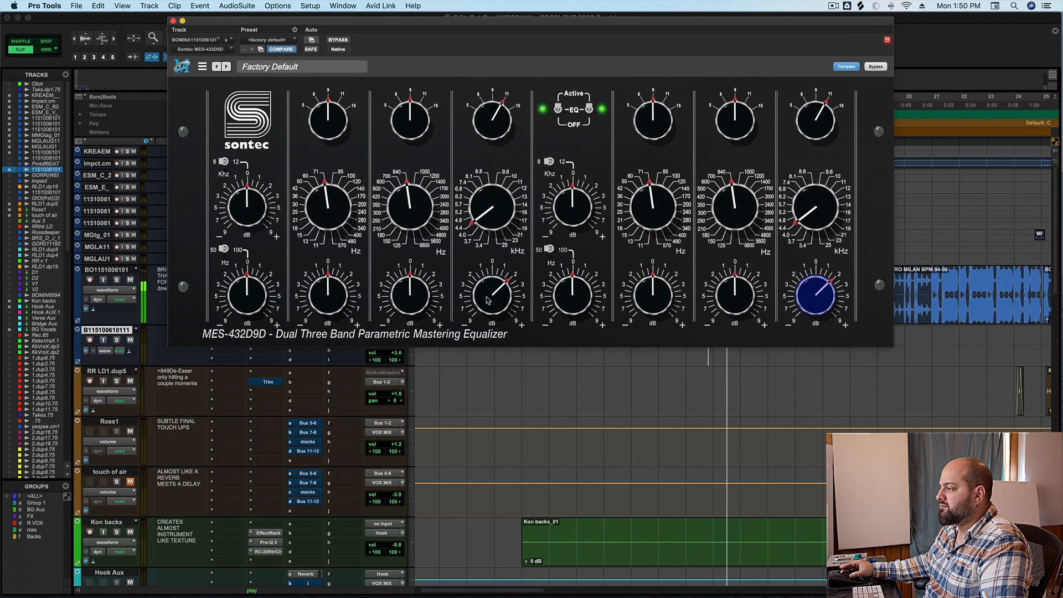
{"action": "left_click_drag", "start_coordinate": [487, 301], "coordinate": [487, 289]}
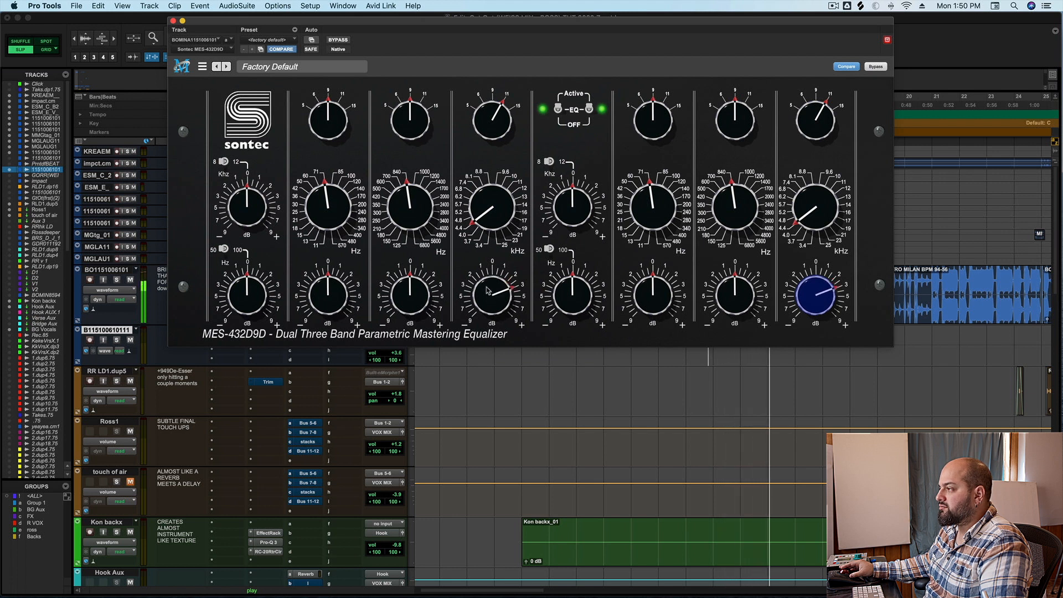
{"action": "left_click_drag", "start_coordinate": [487, 290], "coordinate": [488, 283]}
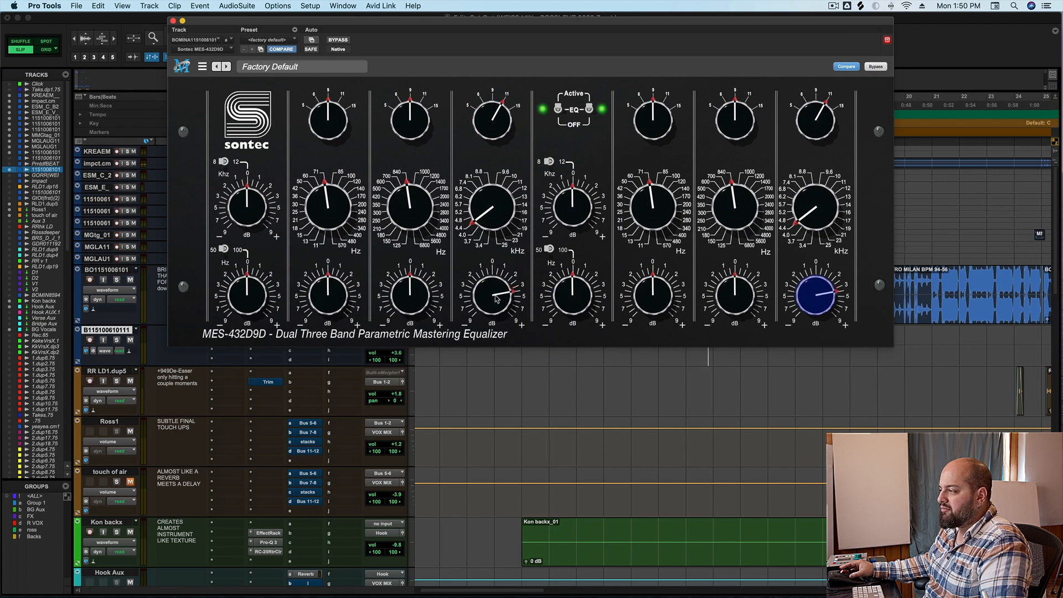
- Compare the beat with the equalizer bypassed and active, and raise the high band's gain to slightly above 3 dB
{"action": "left_click", "coordinate": [335, 41]}
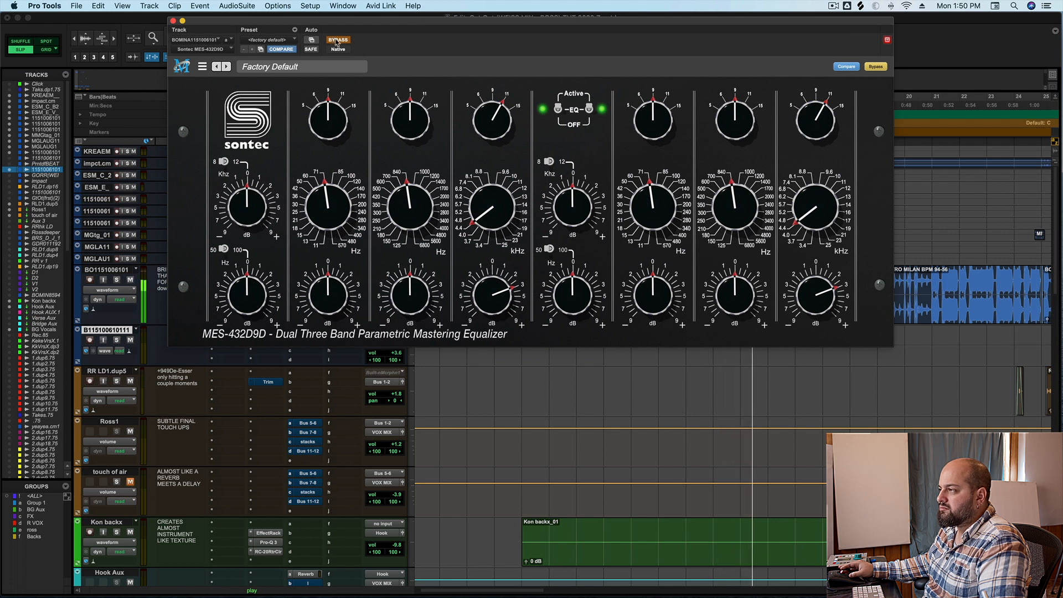
{"action": "left_click", "coordinate": [336, 41]}
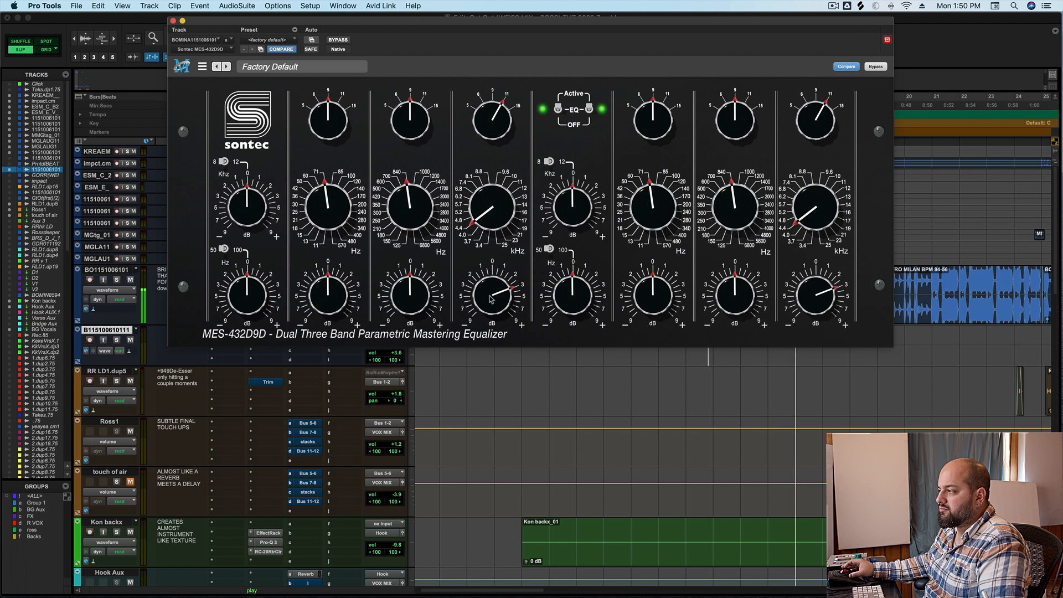
{"action": "left_click_drag", "start_coordinate": [491, 300], "coordinate": [498, 299]}
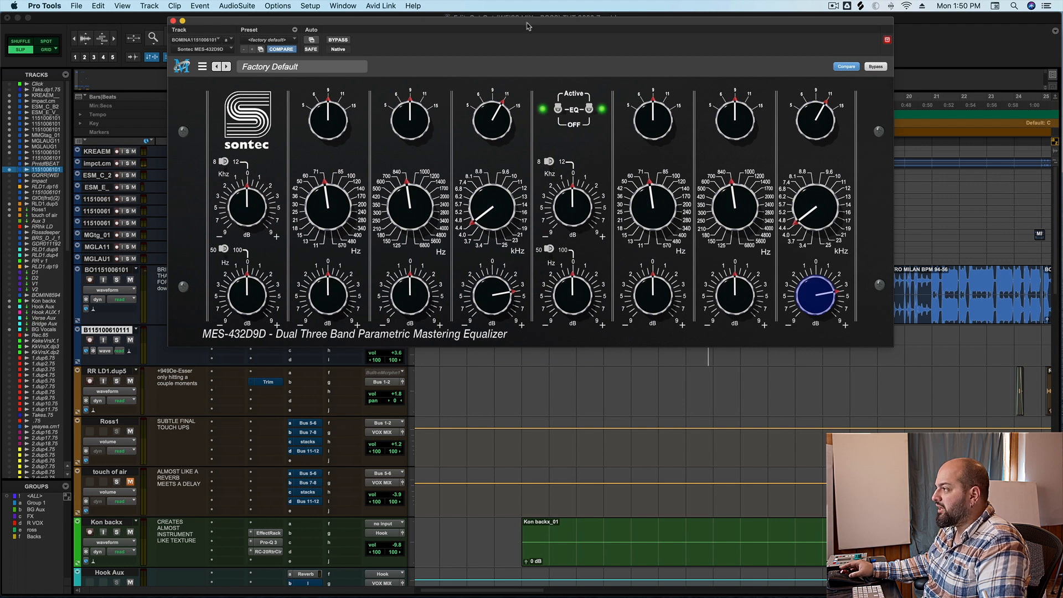
- Switch the high shelf to 12 kHz and boost it by about 2 dB on both channels
{"action": "left_click_drag", "start_coordinate": [529, 26], "coordinate": [542, 22]}
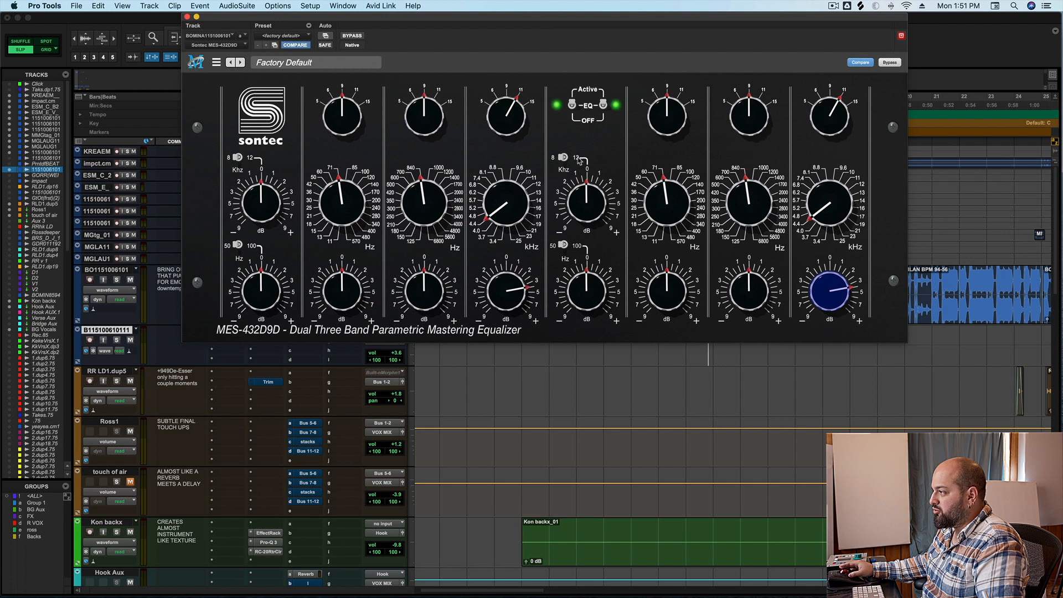
{"action": "key", "text": "Tab"}
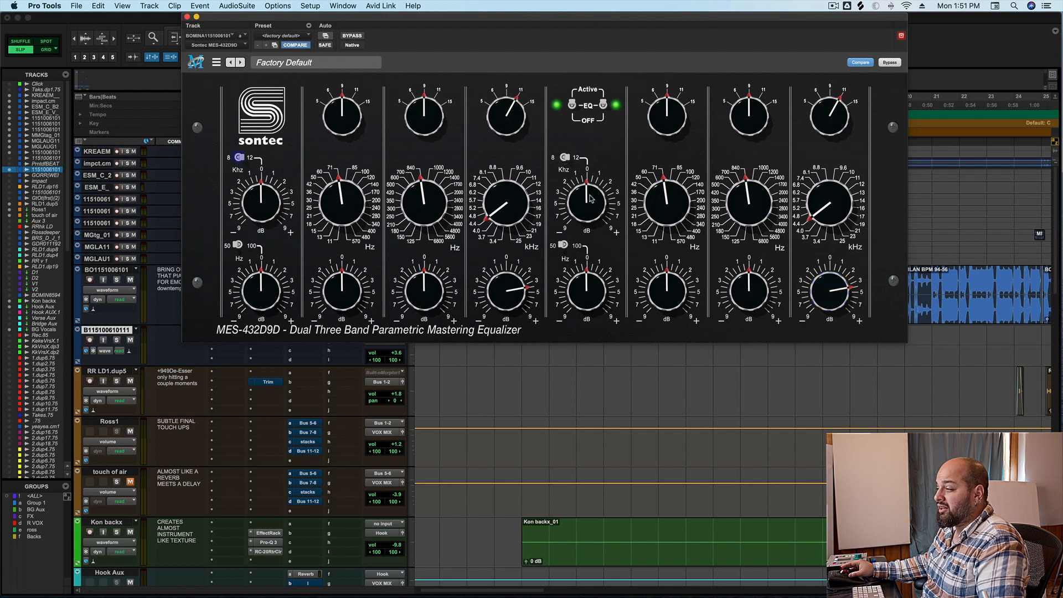
{"action": "left_click_drag", "start_coordinate": [591, 198], "coordinate": [594, 182]}
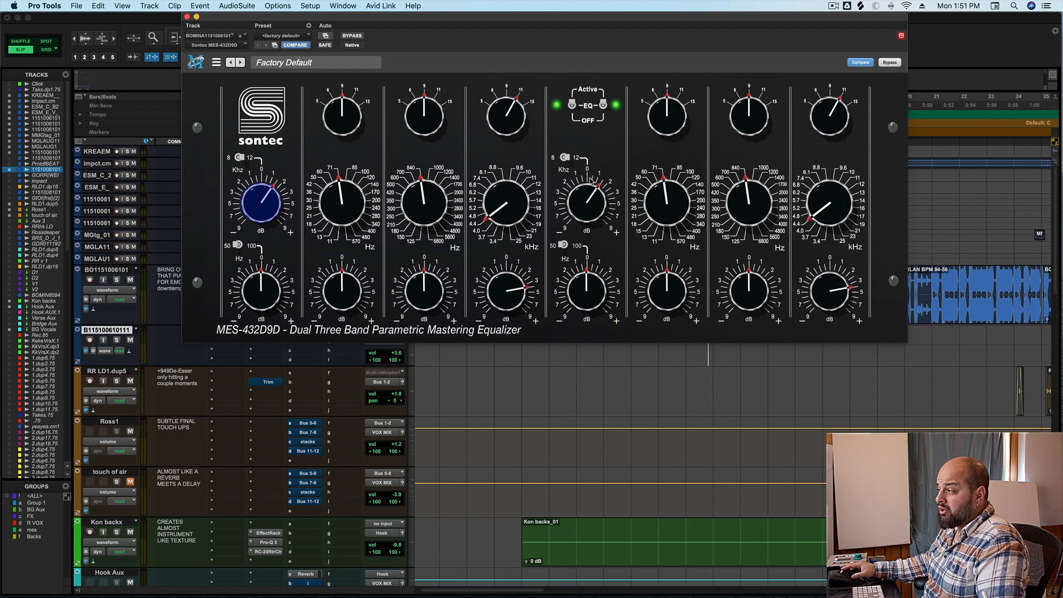
{"action": "left_click_drag", "start_coordinate": [586, 179], "coordinate": [589, 199]}
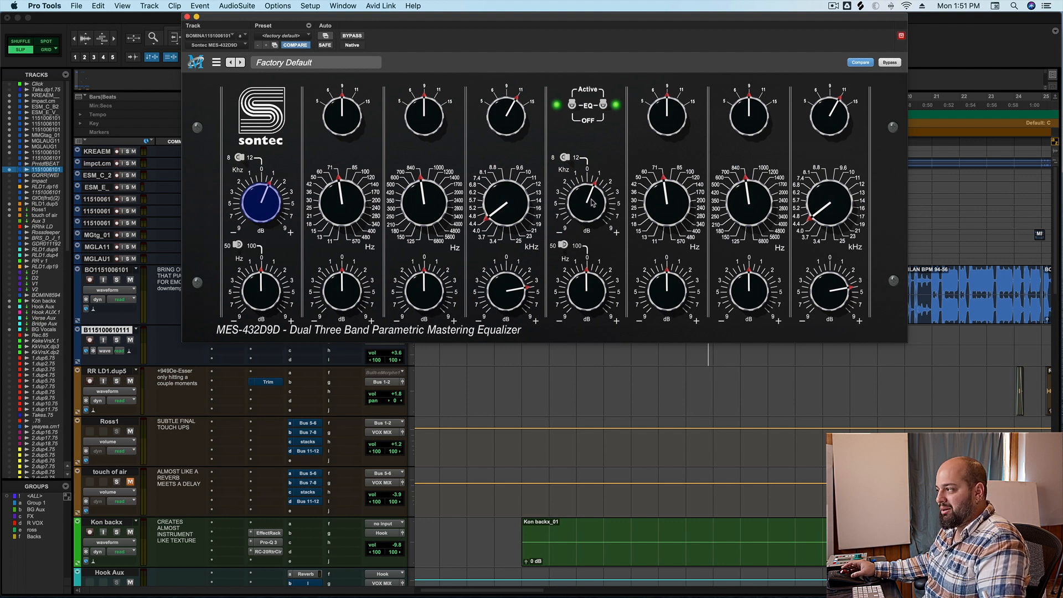
{"action": "left_click_drag", "start_coordinate": [593, 203], "coordinate": [592, 218]}
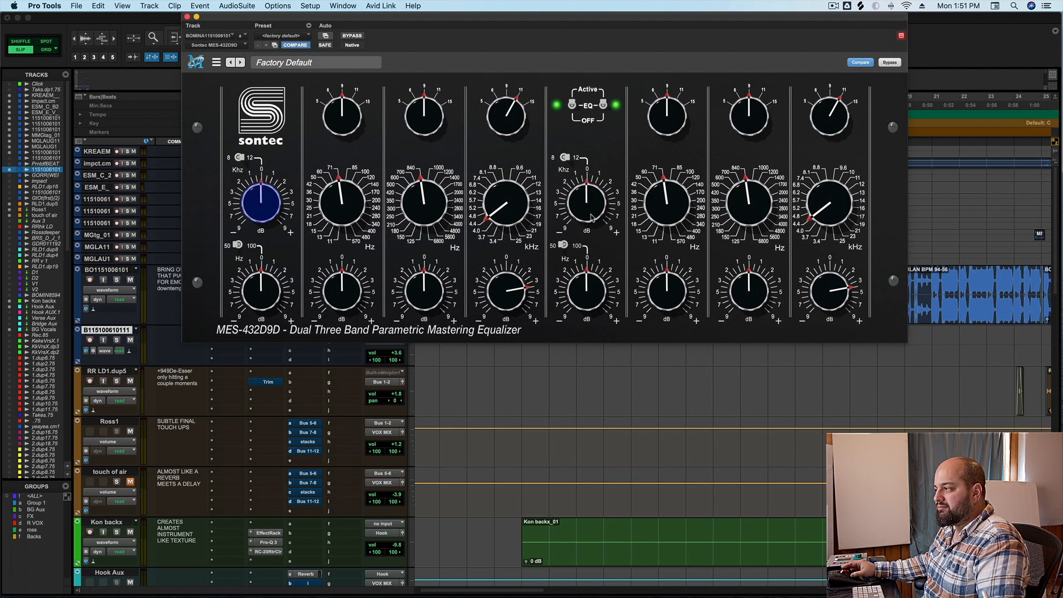
{"action": "key", "text": "space"}
{"action": "mouse_move", "coordinate": [591, 217]}
{"action": "left_mouse_down"}
{"action": "mouse_move", "coordinate": [590, 169]}
{"action": "mouse_move", "coordinate": [589, 200]}
{"action": "left_mouse_up"}
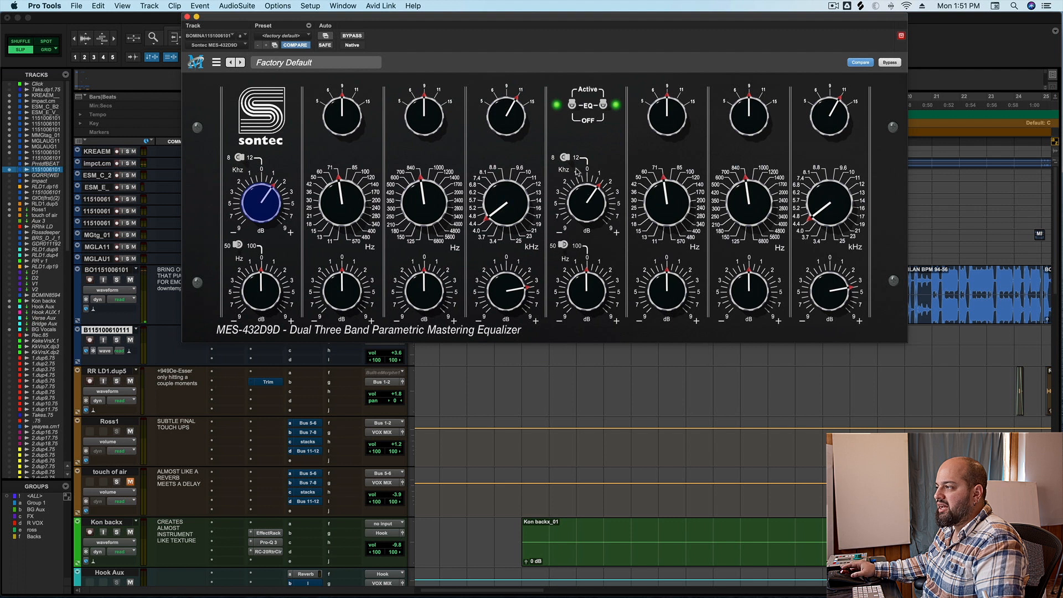
- Compare the beat with the whole equalizer bypassed and active, leaving the equalizer active during playback
{"action": "left_click", "coordinate": [357, 36]}
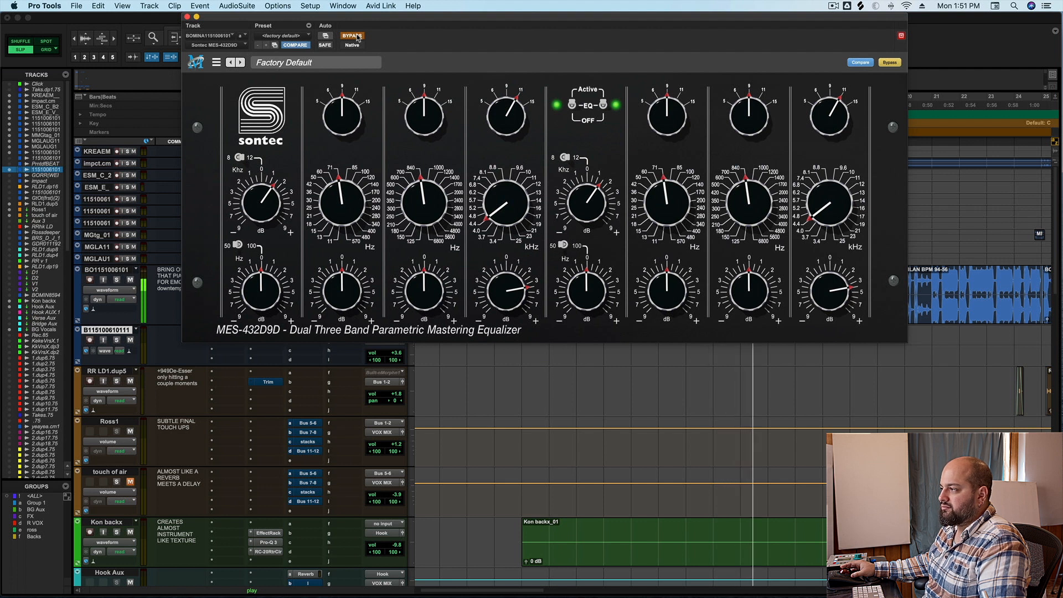
{"action": "left_click", "coordinate": [355, 36]}
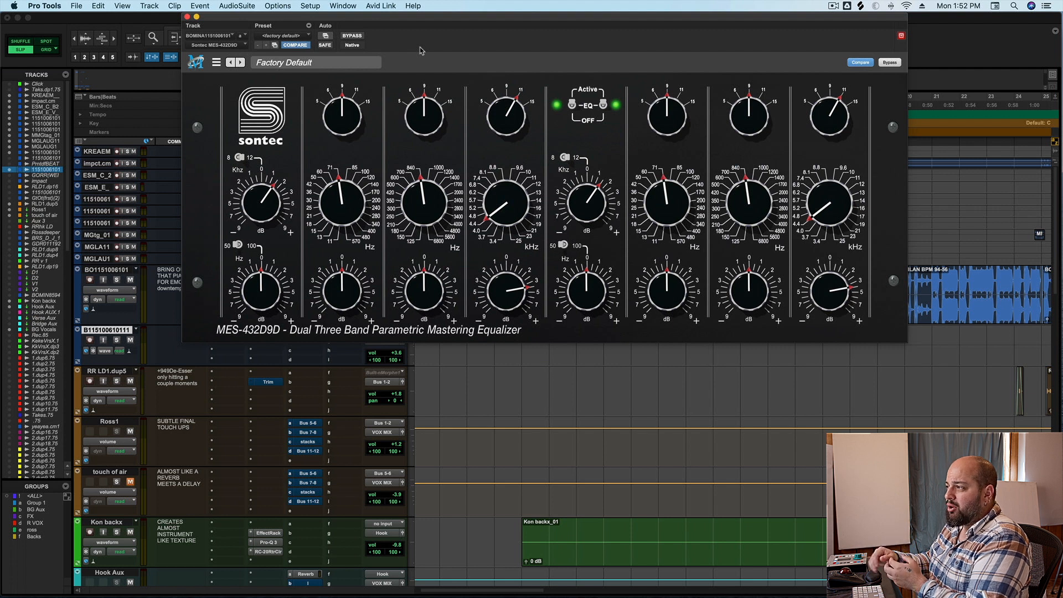
{"action": "left_click", "coordinate": [351, 36]}
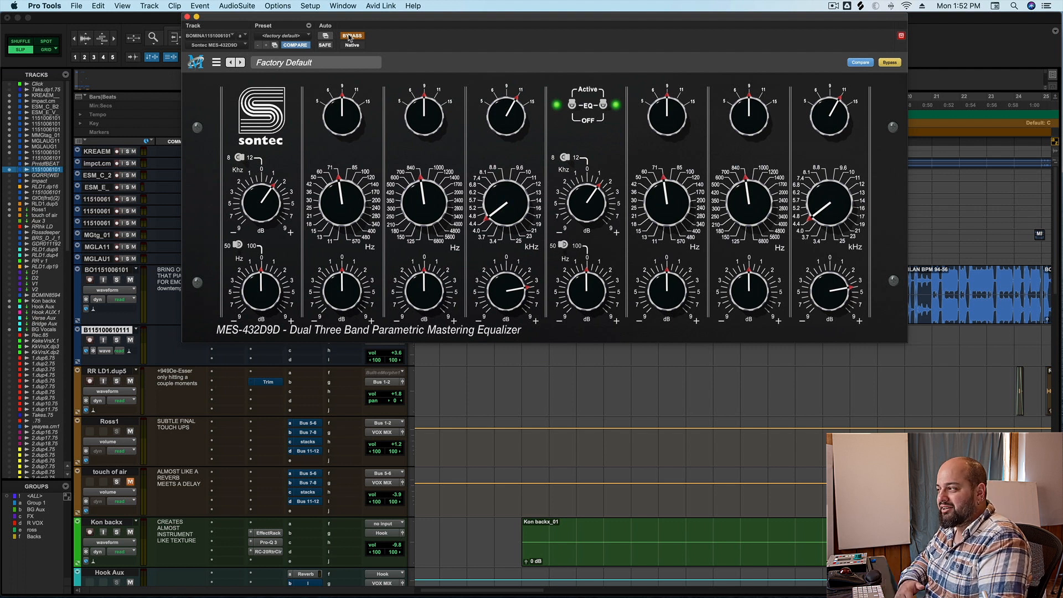
{"action": "key", "text": "space"}
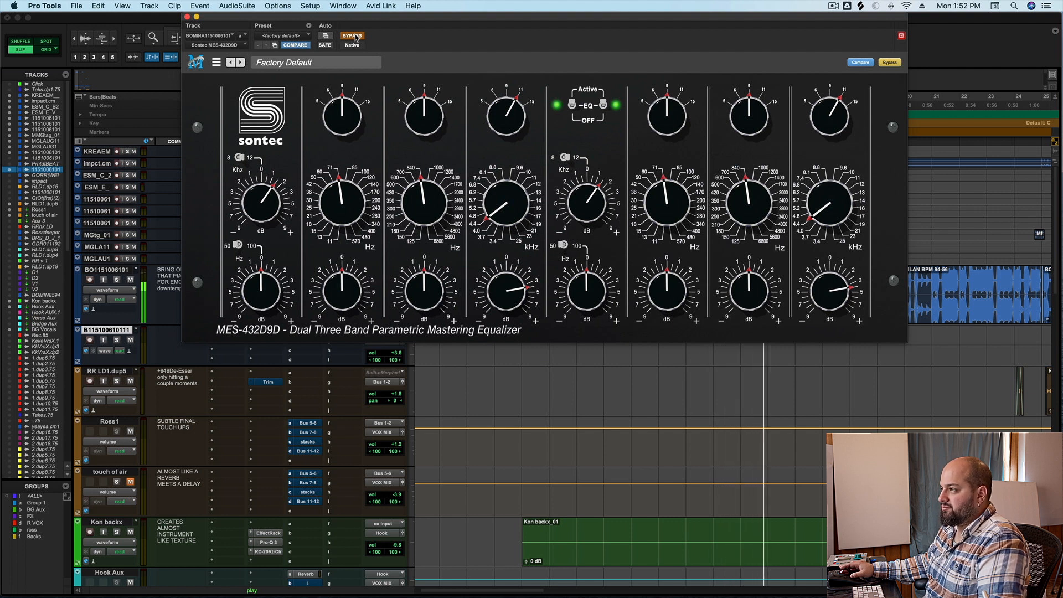
{"action": "key", "text": "space"}
{"action": "left_click", "coordinate": [353, 36]}
{"action": "key", "text": "space"}
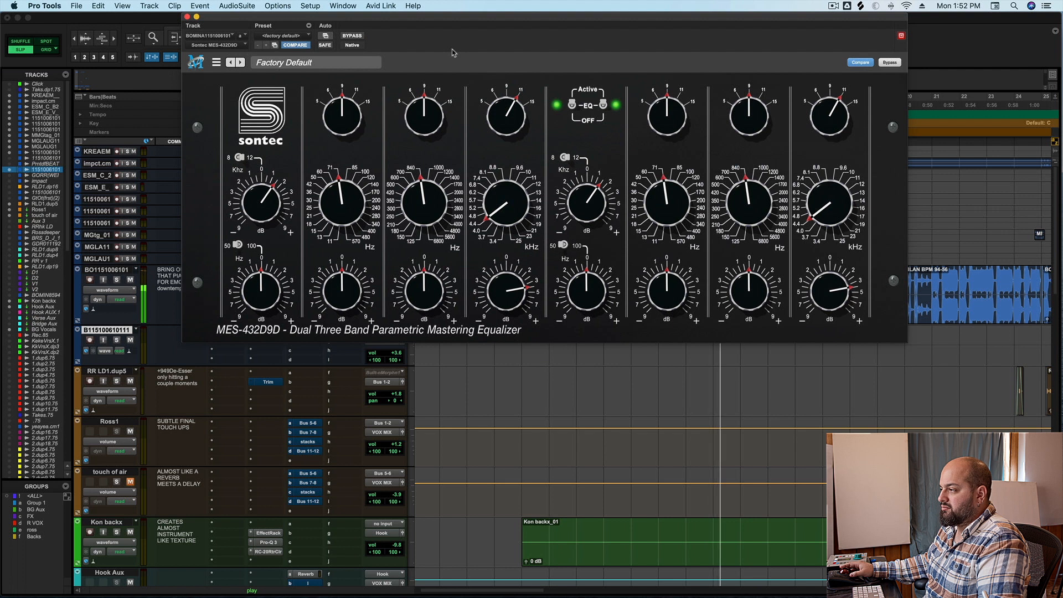